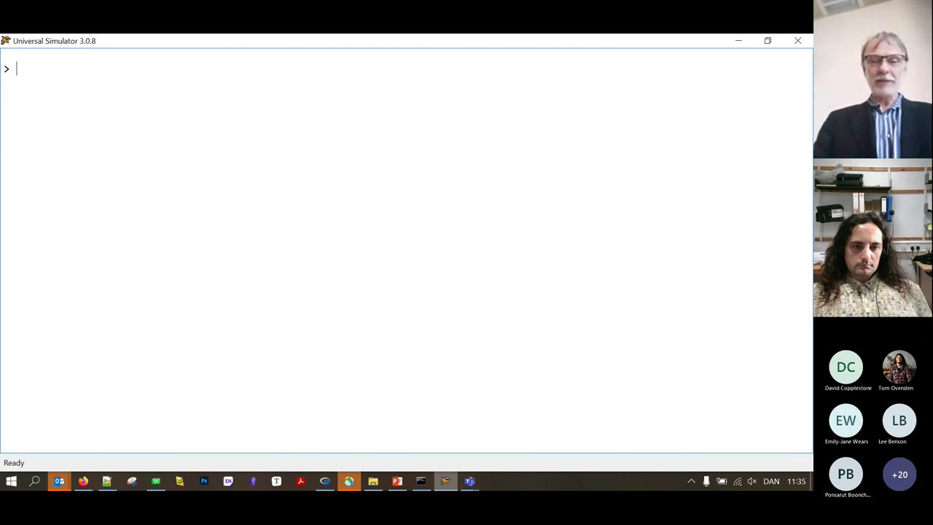
Load the butterfly1.box model into Universal Simulator.
{"action": "type", "text": "load"}
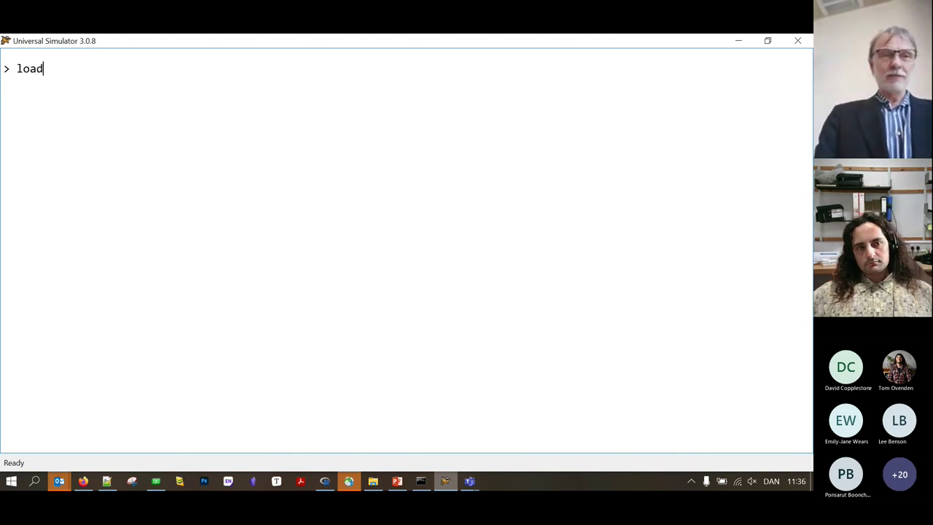
{"action": "key", "text": "Return"}
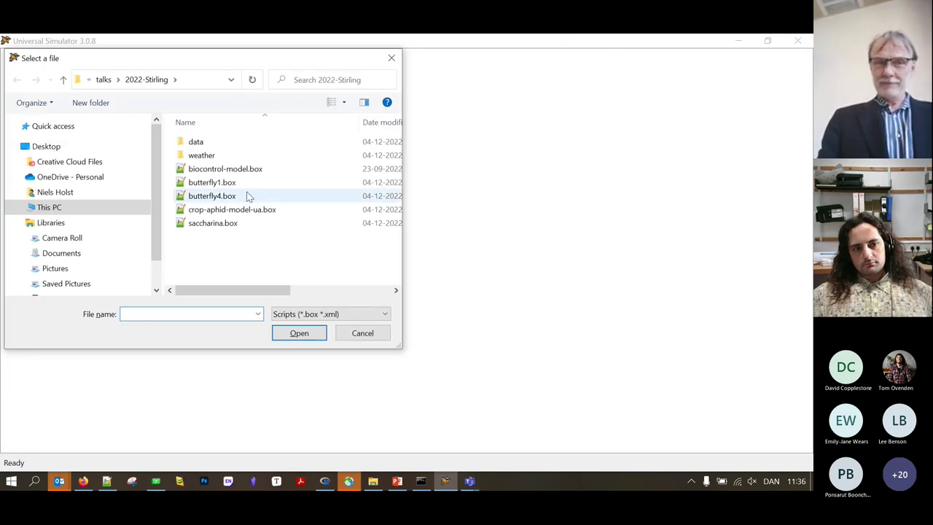
{"action": "left_click", "coordinate": [239, 184]}
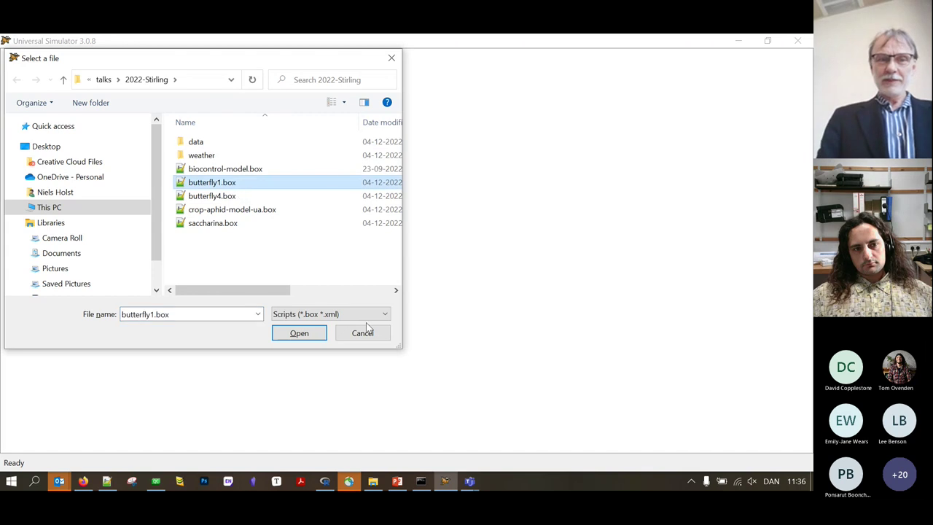
{"action": "left_click", "coordinate": [299, 337]}
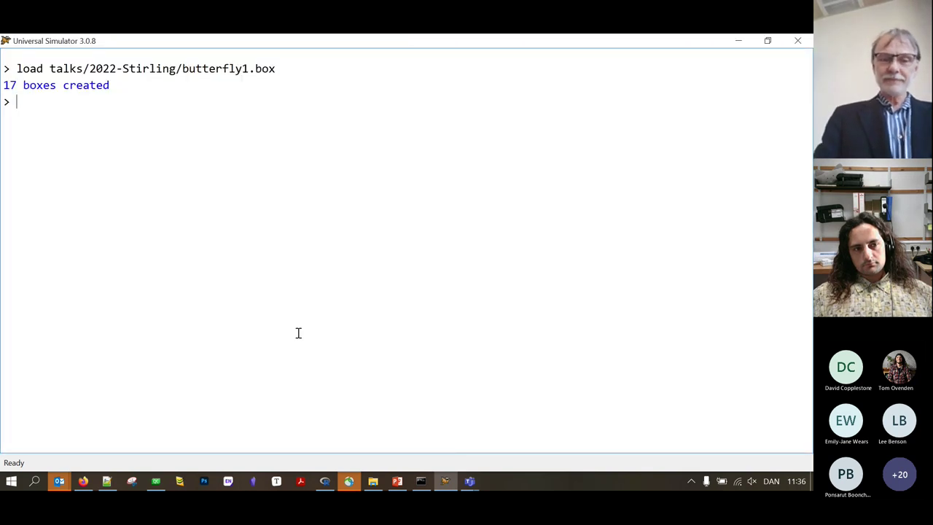
List the model's 17 boxes and run it, writing butterfly1_0059.R and butterfly1_0059.txt.
{"action": "type", "text": "list"}
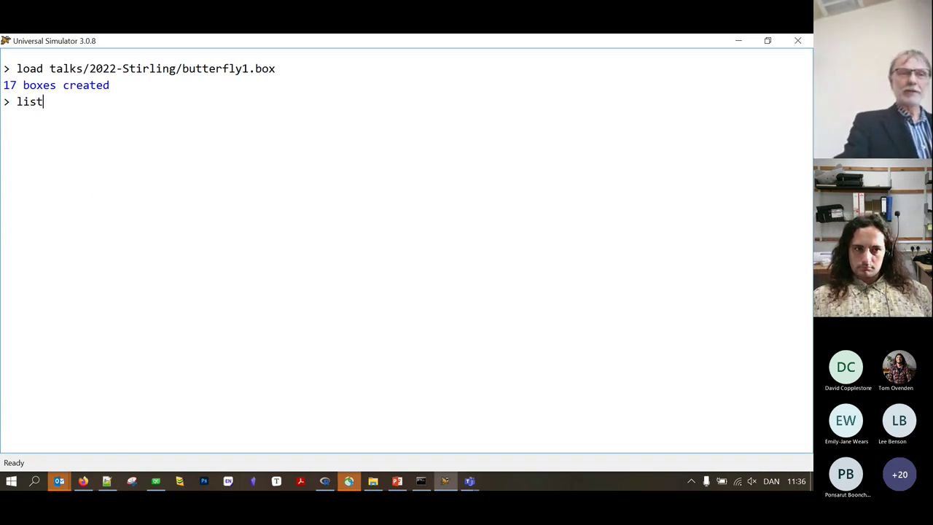
{"action": "key", "text": "Return"}
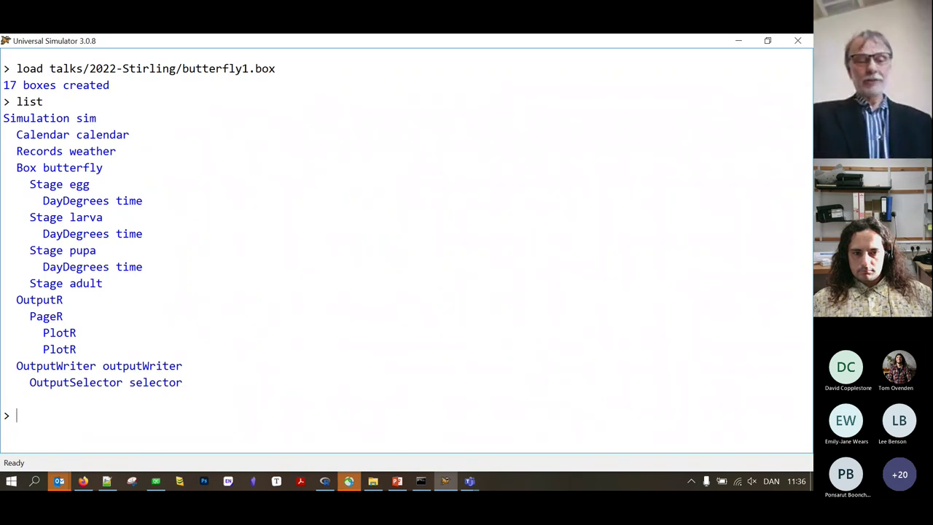
{"action": "type", "text": "run"}
{"action": "key", "text": "Return"}
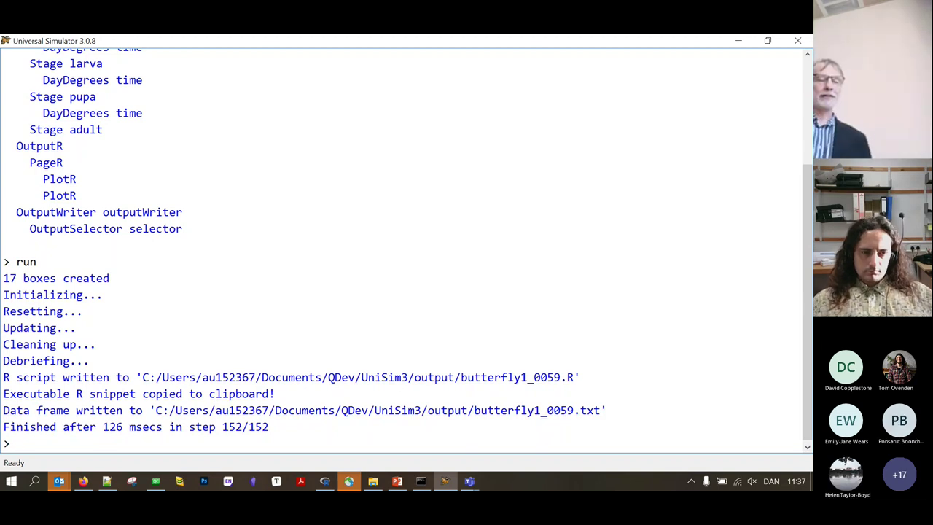
View the egg, larva, pupa and adult content and outflow plots in RGui.
{"action": "key", "text": "alt+Tab"}
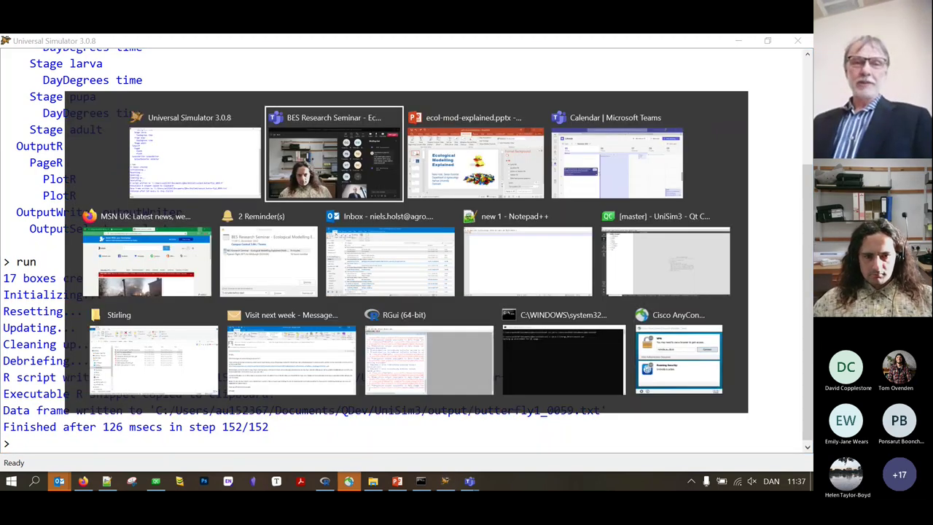
{"action": "key", "text": "alt+Tab"}
{"action": "key", "text": "alt+Tab"}
{"action": "key", "text": "alt+Tab"}
{"action": "key", "text": "alt+Tab"}
{"action": "key", "text": "alt+Tab"}
{"action": "key", "text": "alt+Tab"}
{"action": "key", "text": "alt+Tab"}
{"action": "key", "text": "alt+Tab"}
{"action": "key", "text": "alt+Tab"}
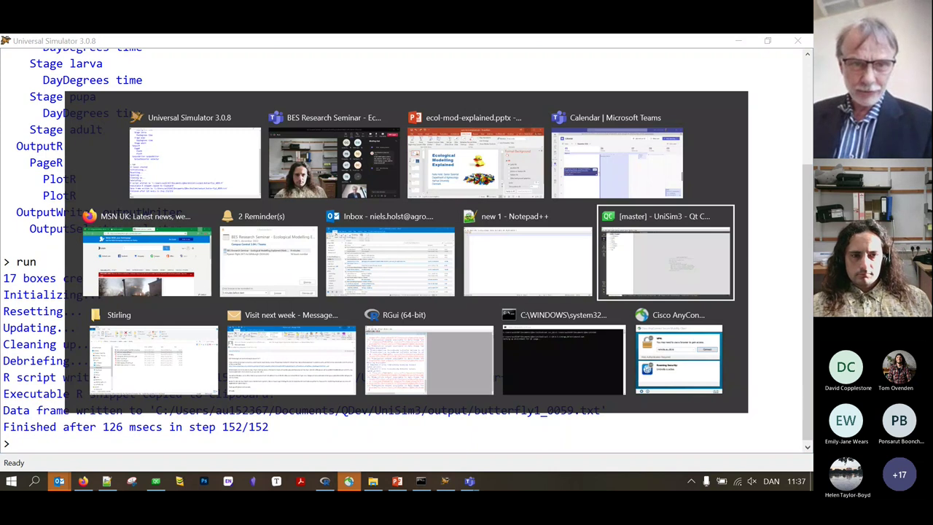
{"action": "key", "text": "alt+Tab"}
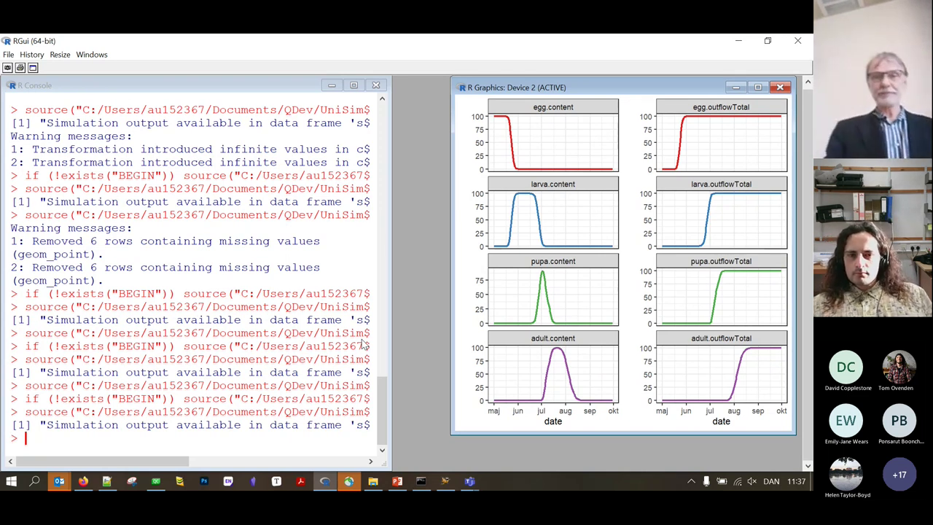
Clear the R console and return to Universal Simulator.
{"action": "left_click", "coordinate": [140, 440]}
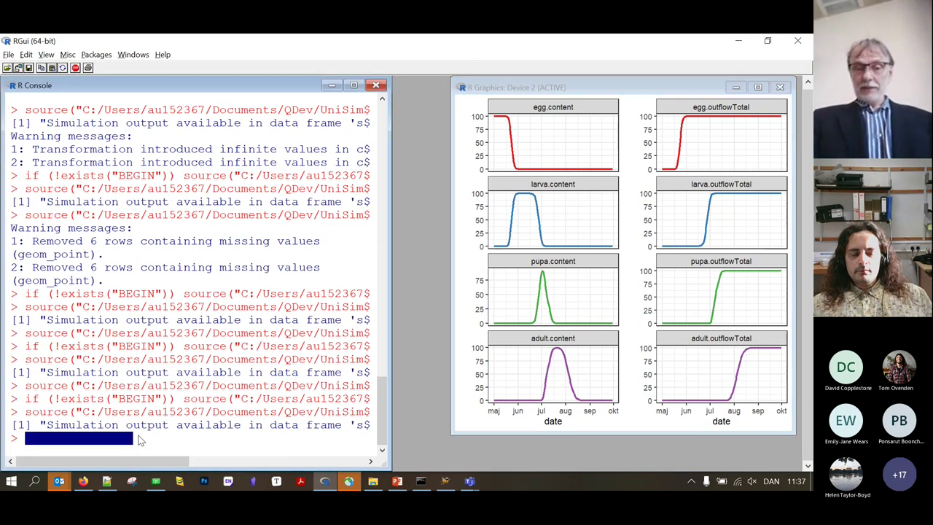
{"action": "key", "text": "ctrl+l"}
{"action": "key", "text": "alt+Tab"}
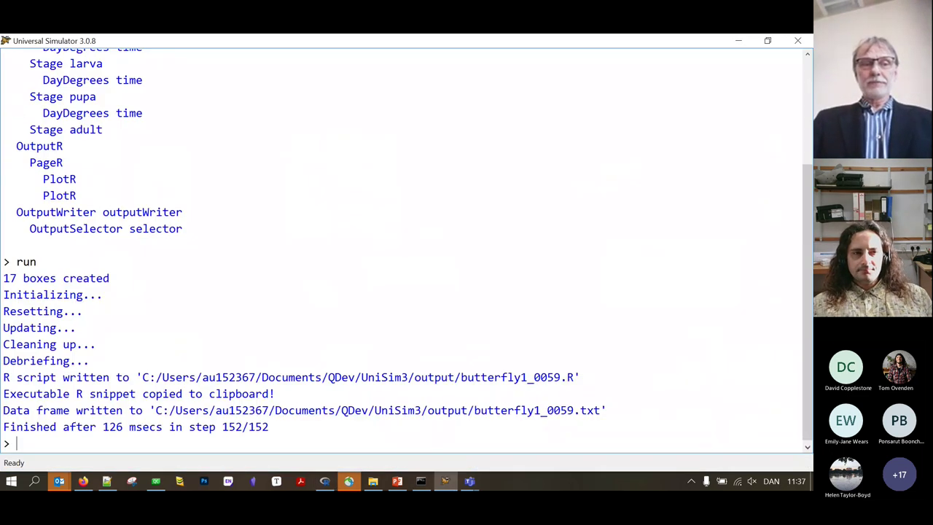
Open butterfly1.box in Notepad++ and highlight the egg initial value 100 and duration 140.
{"action": "type", "text": "edit"}
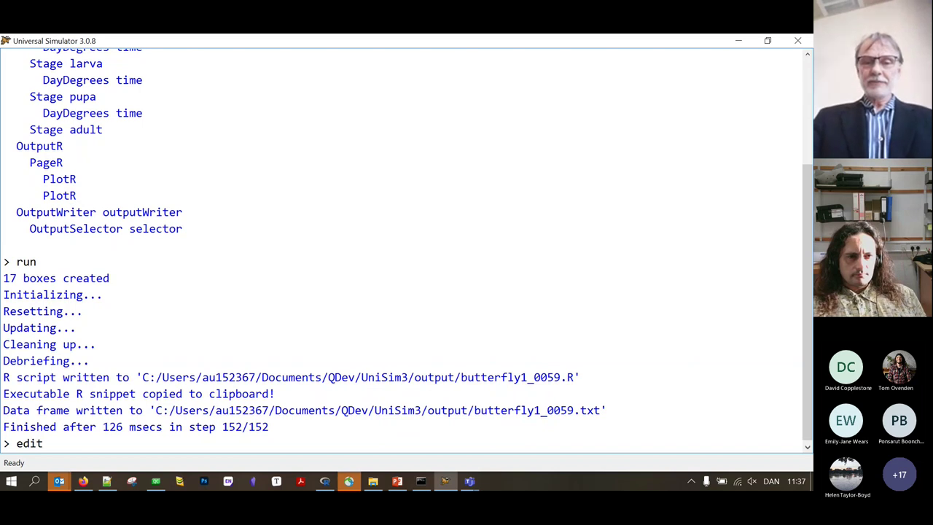
{"action": "key", "text": "Return"}
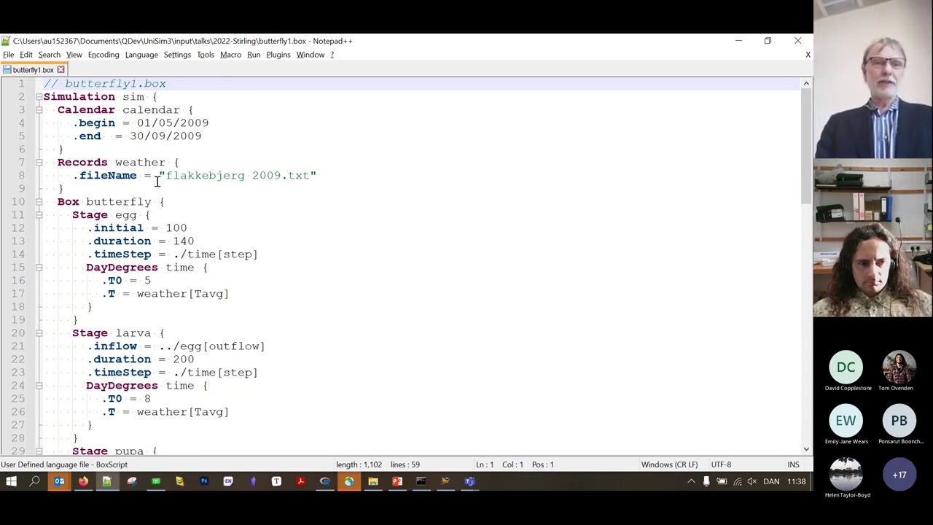
{"action": "left_click", "coordinate": [176, 219]}
{"action": "double_click", "coordinate": [175, 227]}
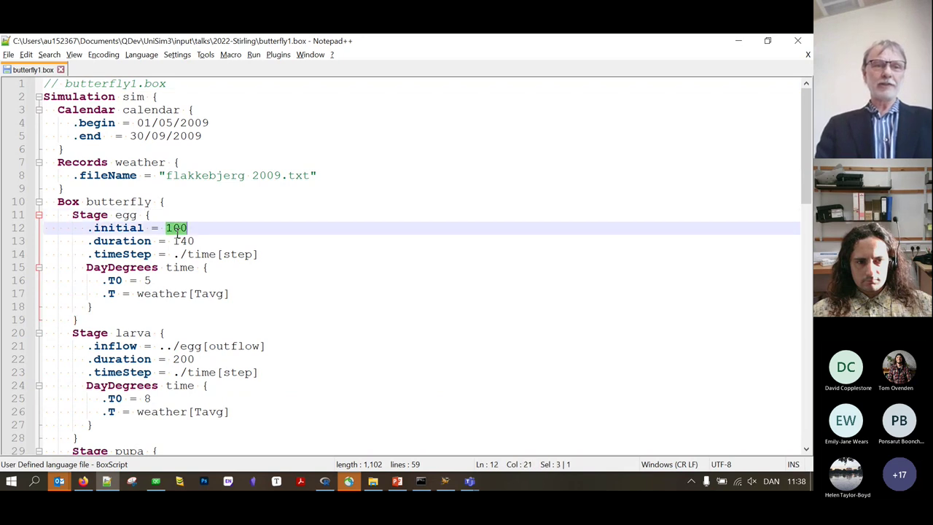
{"action": "left_click", "coordinate": [182, 241]}
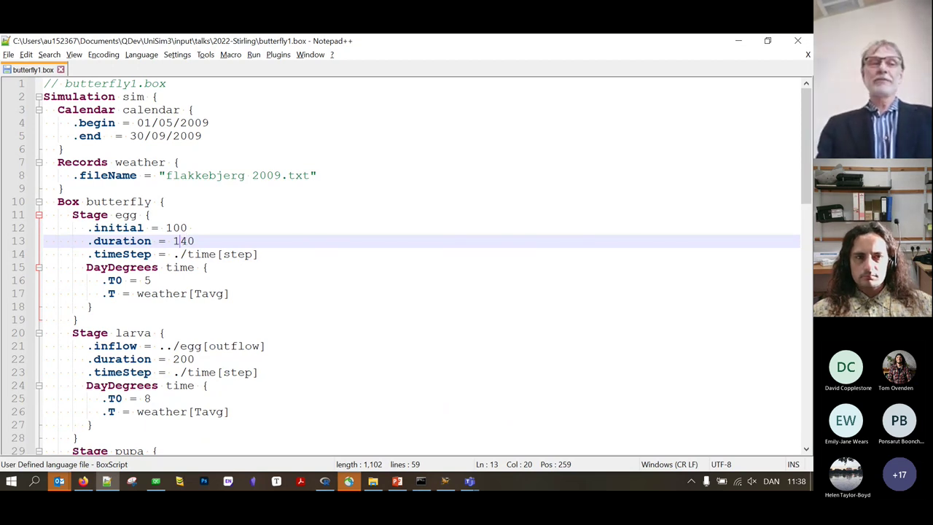
Highlight timeStep and the DayDegrees time occurrences in the egg stage.
{"action": "double_click", "coordinate": [130, 255]}
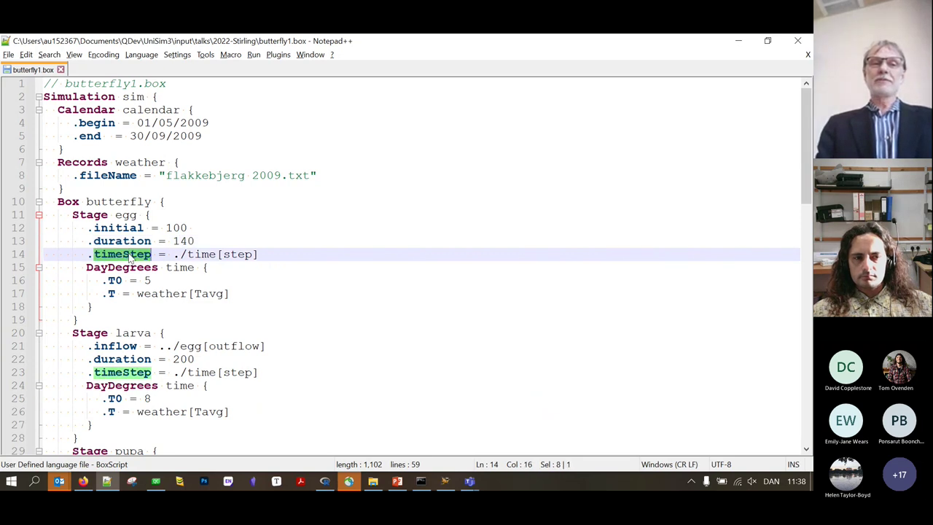
{"action": "left_click", "coordinate": [179, 268]}
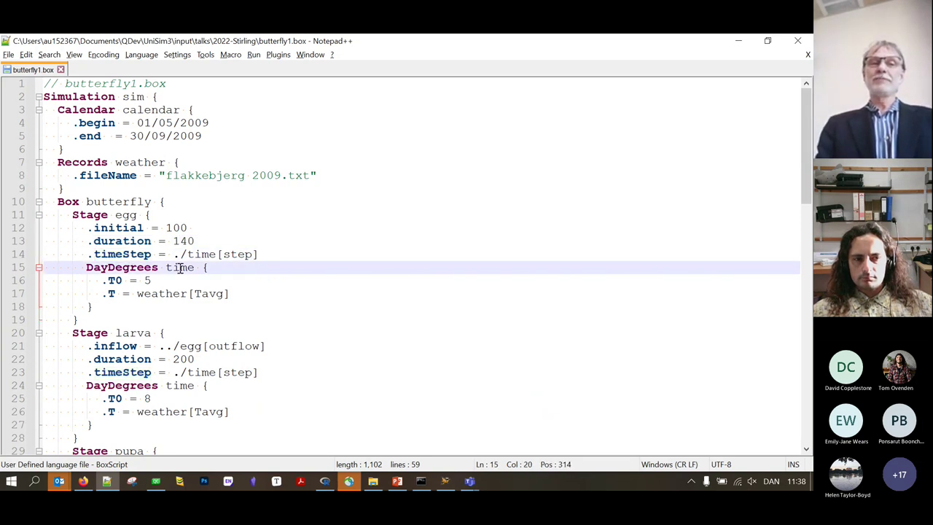
{"action": "double_click", "coordinate": [180, 269]}
{"action": "left_click", "coordinate": [142, 268]}
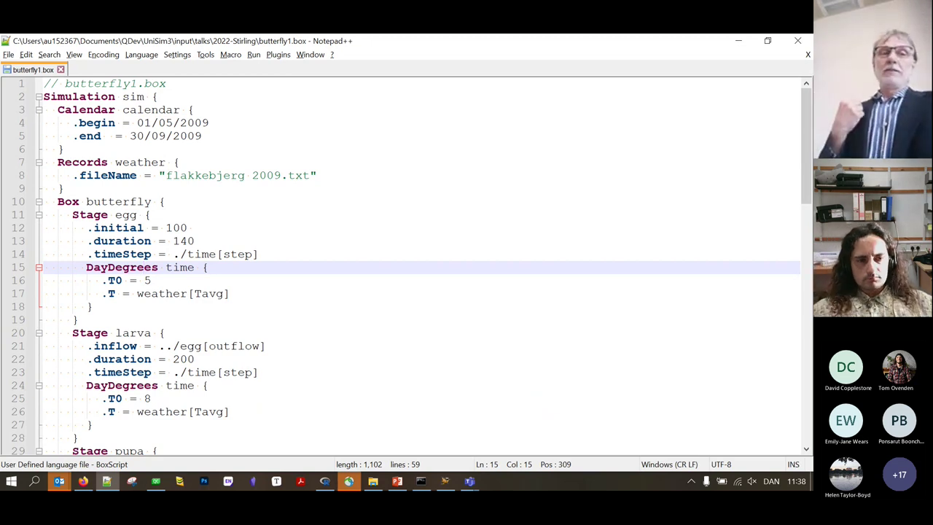
{"action": "key", "text": "alt+Tab"}
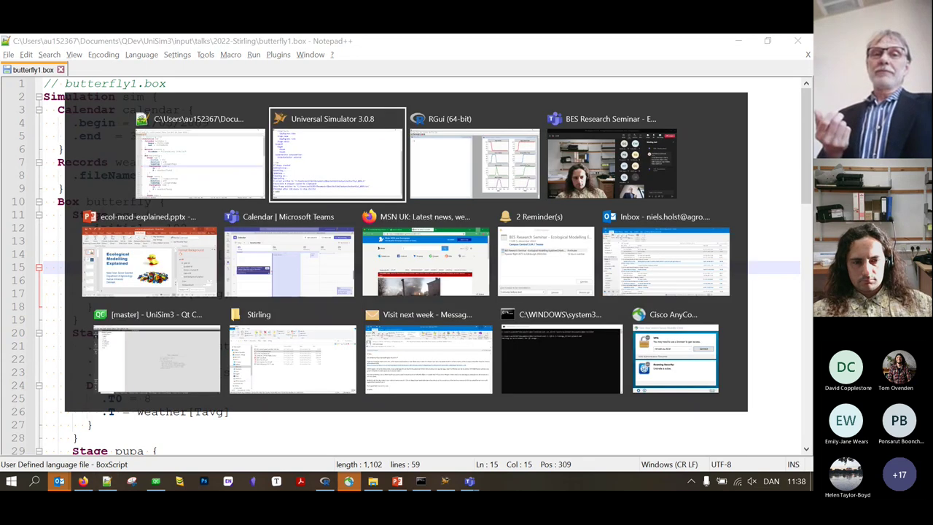
Check RGui, then load the butterfly4.box model in Universal Simulator.
{"action": "key", "text": "alt+Tab"}
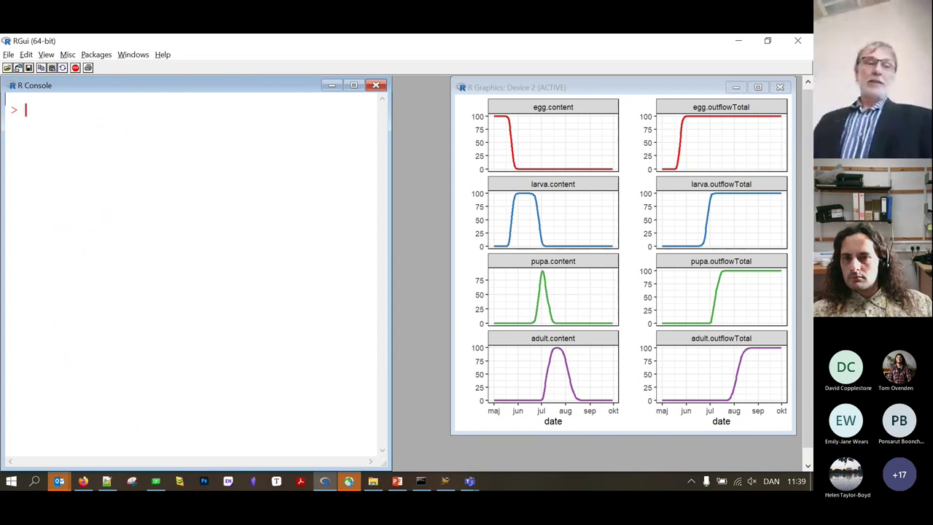
{"action": "key", "text": "alt+Tab"}
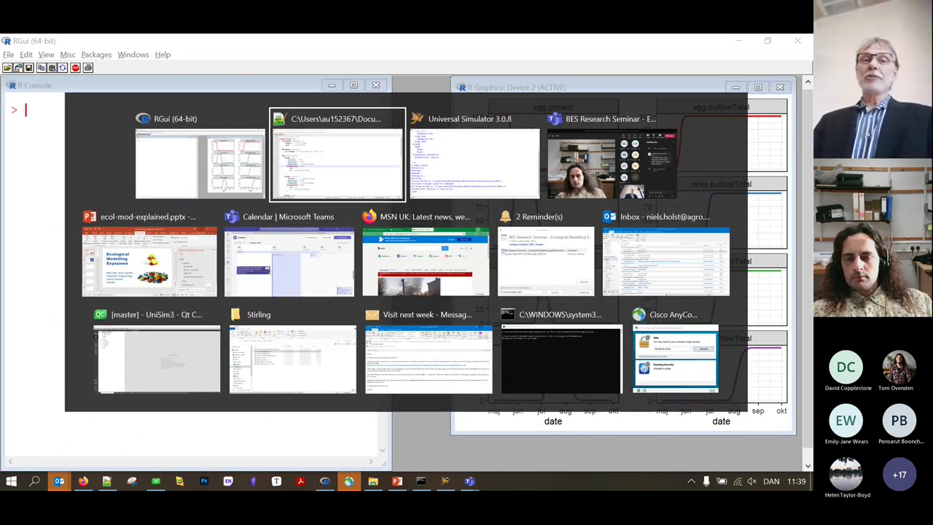
{"action": "key", "text": "Tab"}
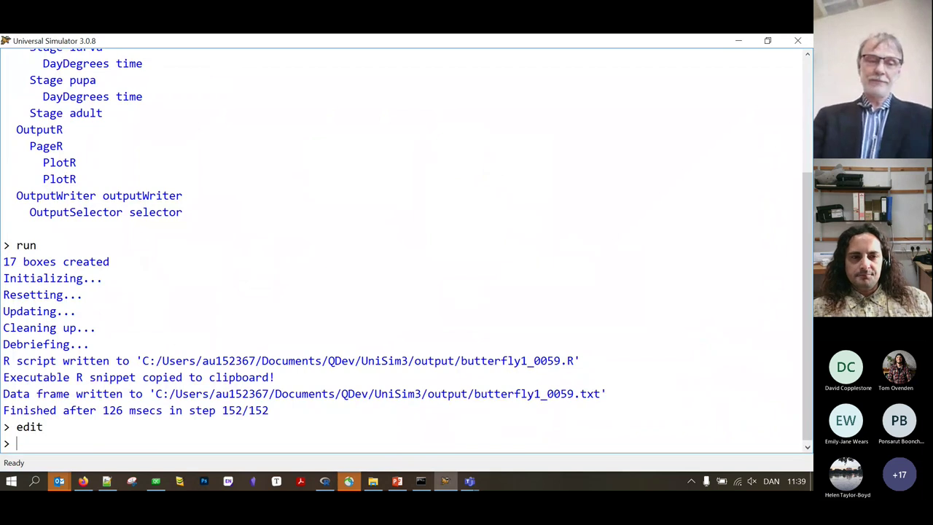
{"action": "type", "text": "load"}
{"action": "key", "text": "Return"}
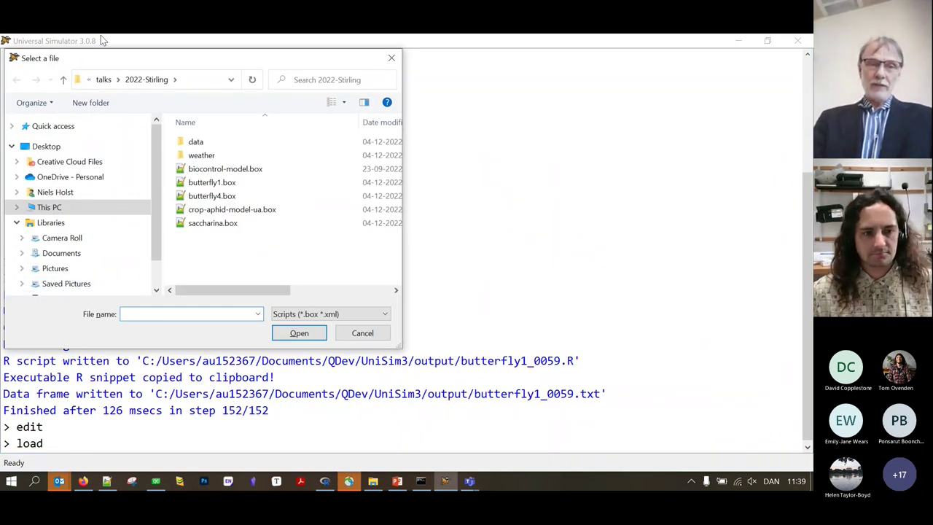
{"action": "left_click", "coordinate": [208, 196]}
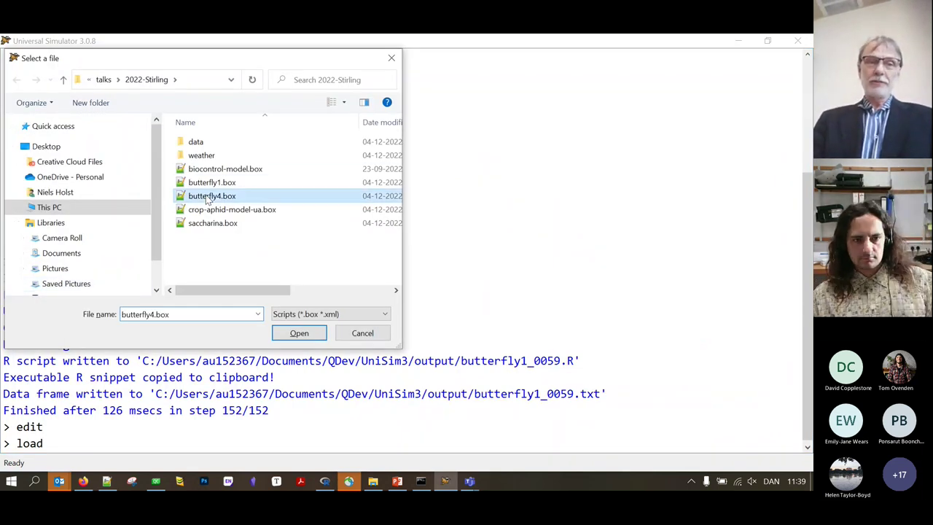
{"action": "left_click", "coordinate": [298, 333]}
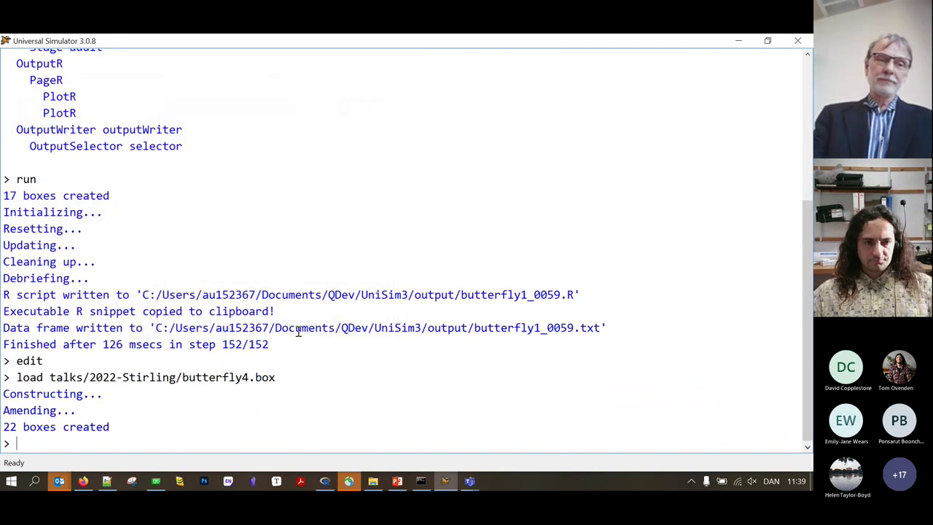
List the 22-box tree, picking out oviposition, and run butterfly4 for 1094 steps.
{"action": "type", "text": "lis"}
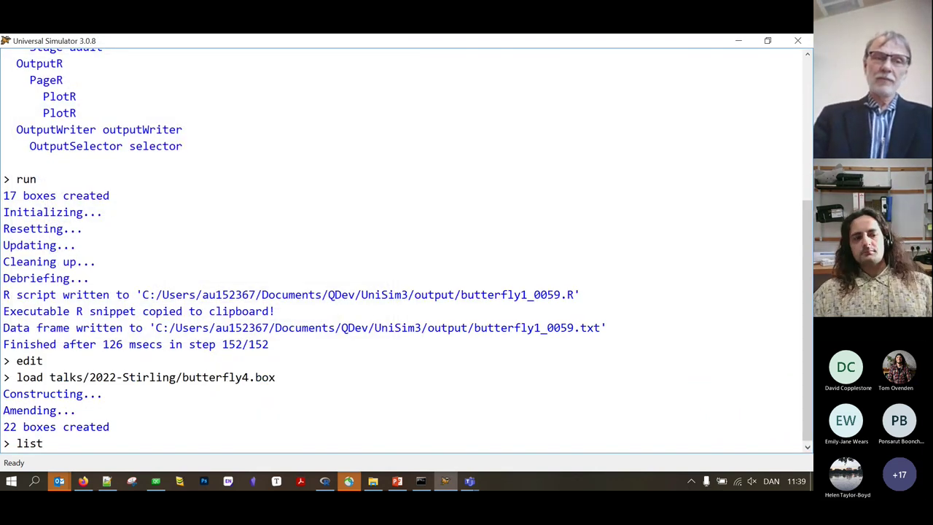
{"action": "type", "text": "t"}
{"action": "key", "text": "Return"}
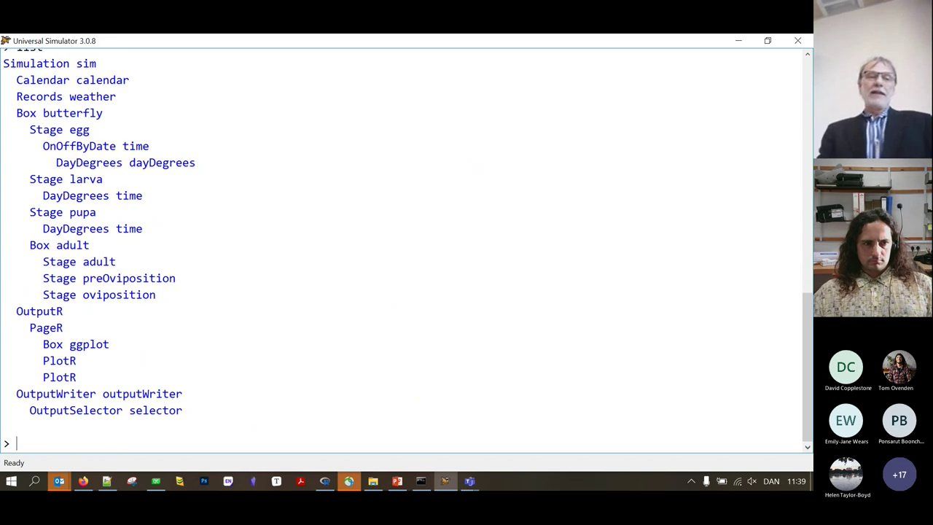
{"action": "double_click", "coordinate": [125, 295]}
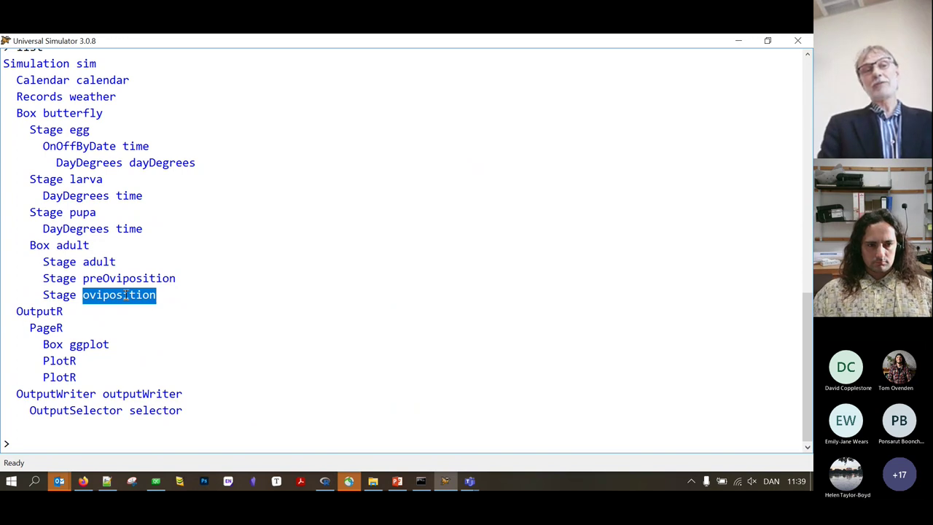
{"action": "left_click", "coordinate": [38, 445]}
{"action": "type", "text": "run"}
{"action": "key", "text": "Return"}
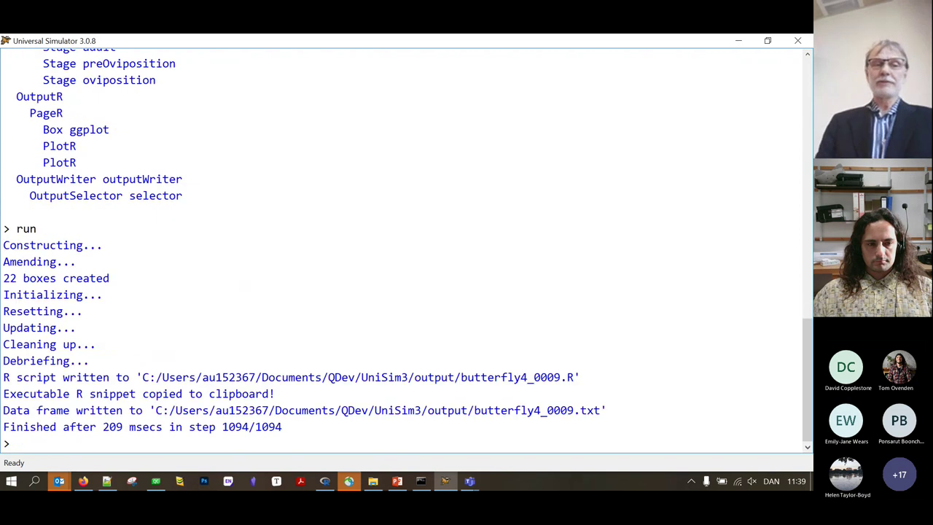
{"action": "key", "text": "alt+Tab"}
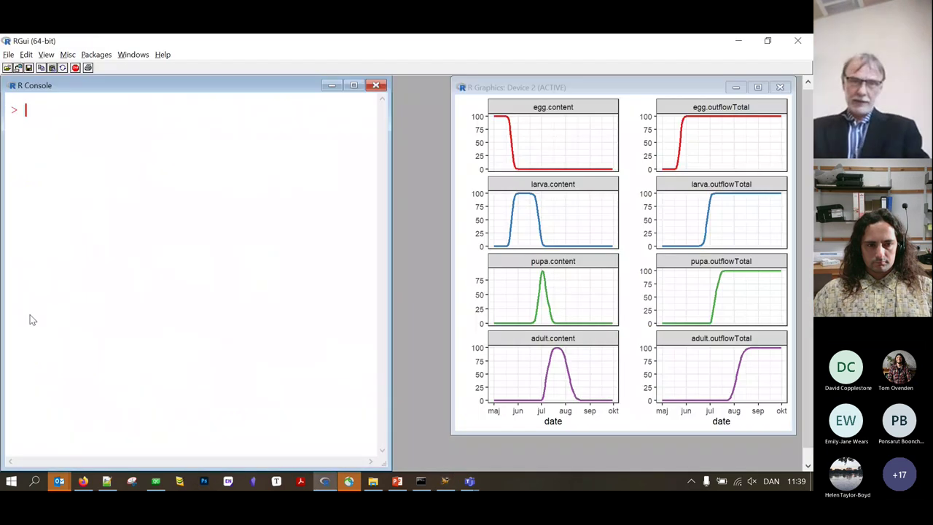
Paste the R snippet to plot the six butterfly4 stages on log scales, then return to the simulator.
{"action": "key", "text": "ctrl+v"}
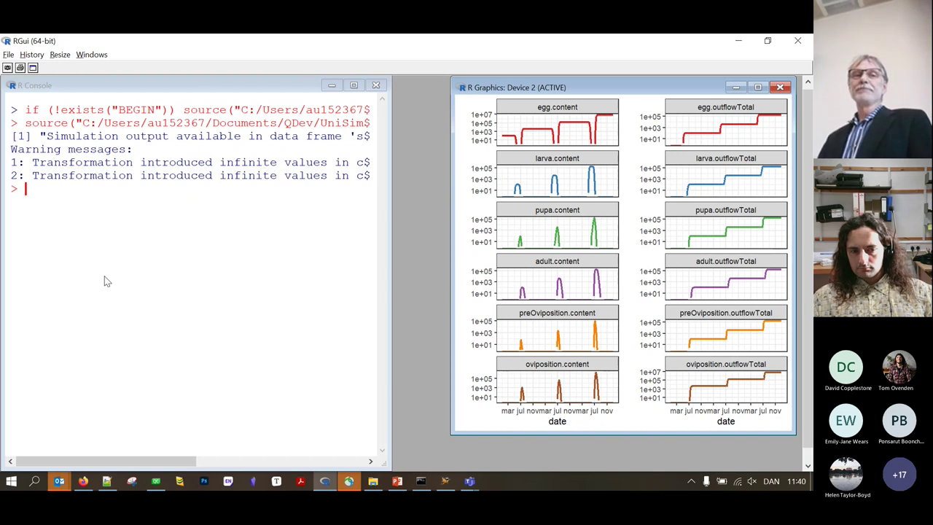
{"action": "key", "text": "alt+Tab"}
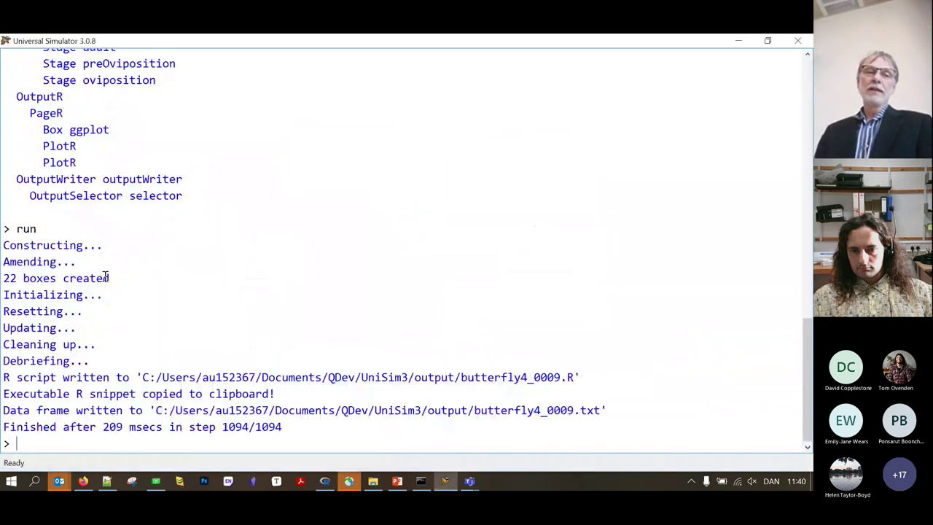
Clear the console and load the saccharina.box model.
{"action": "key", "text": "ctrl+l"}
{"action": "type", "text": "loa"}
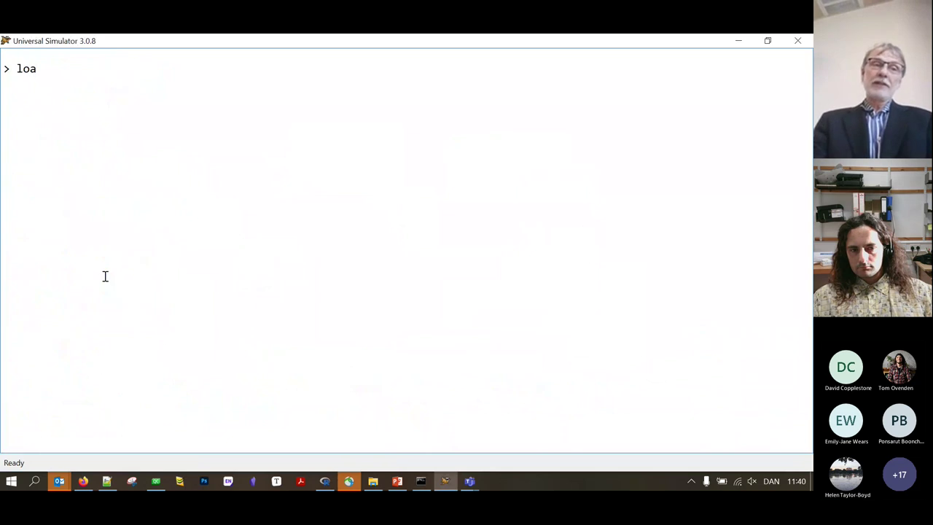
{"action": "type", "text": "d"}
{"action": "key", "text": "Return"}
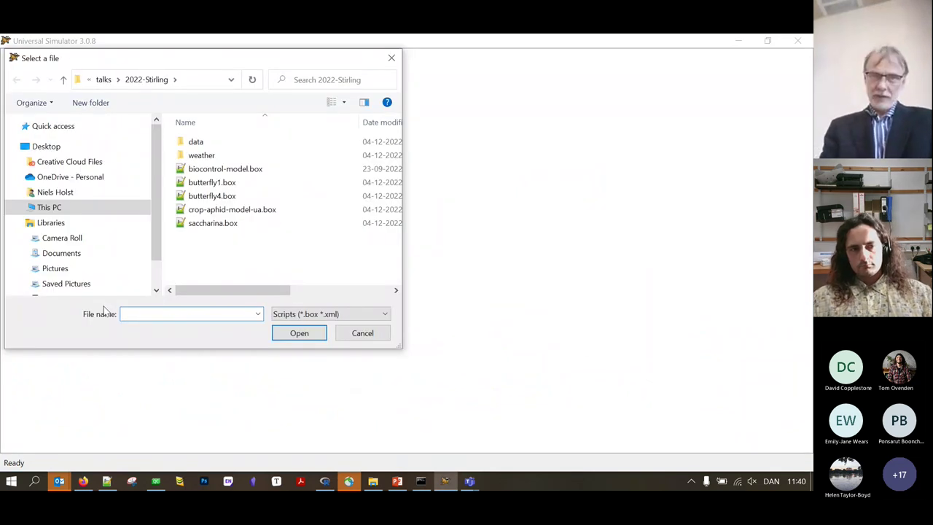
{"action": "left_click", "coordinate": [212, 226]}
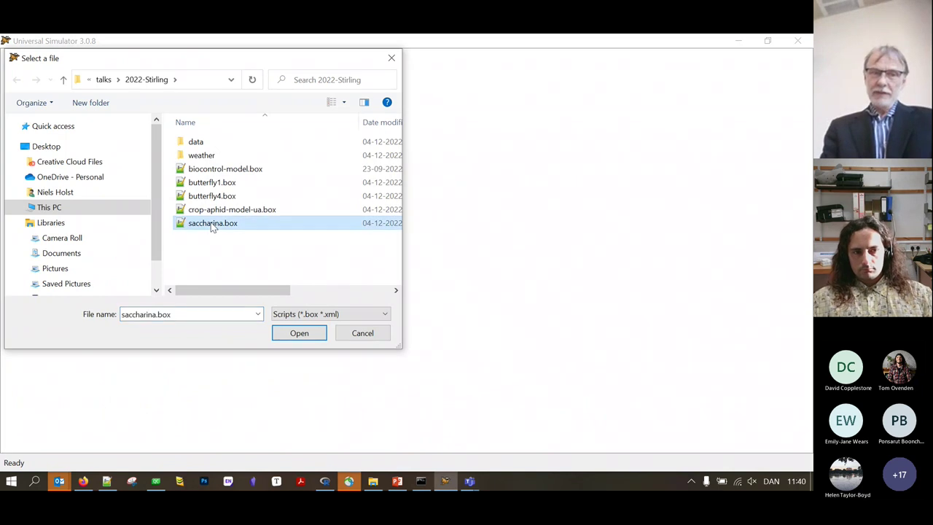
{"action": "left_click", "coordinate": [299, 334]}
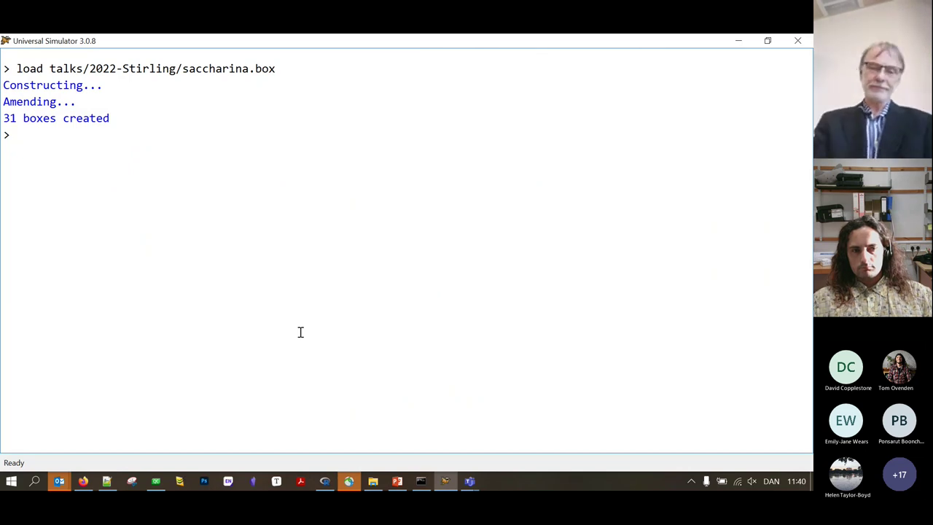
List the 31-box saccharina tree, picking out the calendar and env boxes.
{"action": "type", "text": "list"}
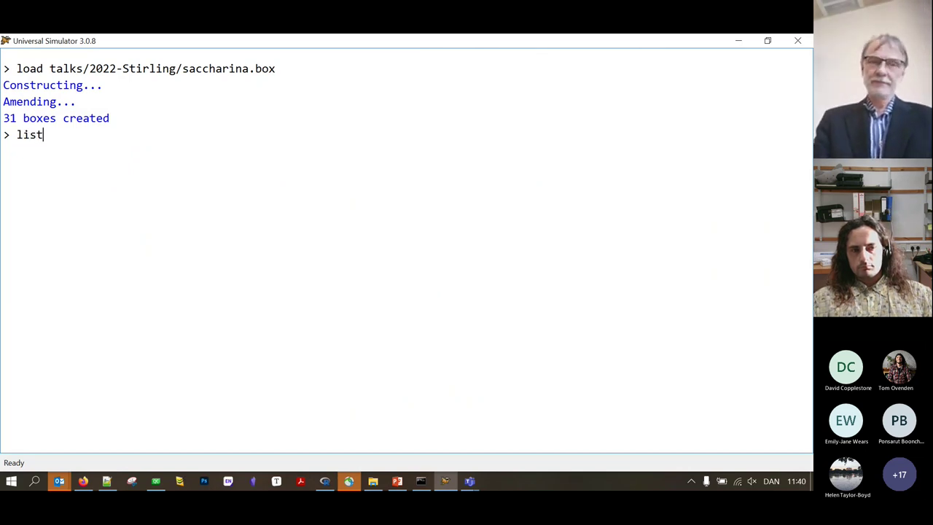
{"action": "key", "text": "Return"}
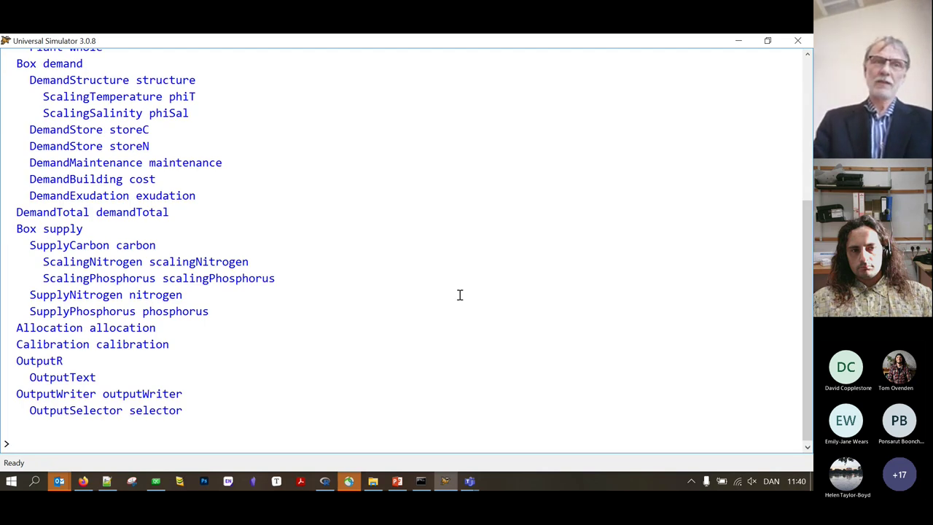
{"action": "scroll", "coordinate": [460, 295], "scroll_direction": "up", "scroll_amount": 5}
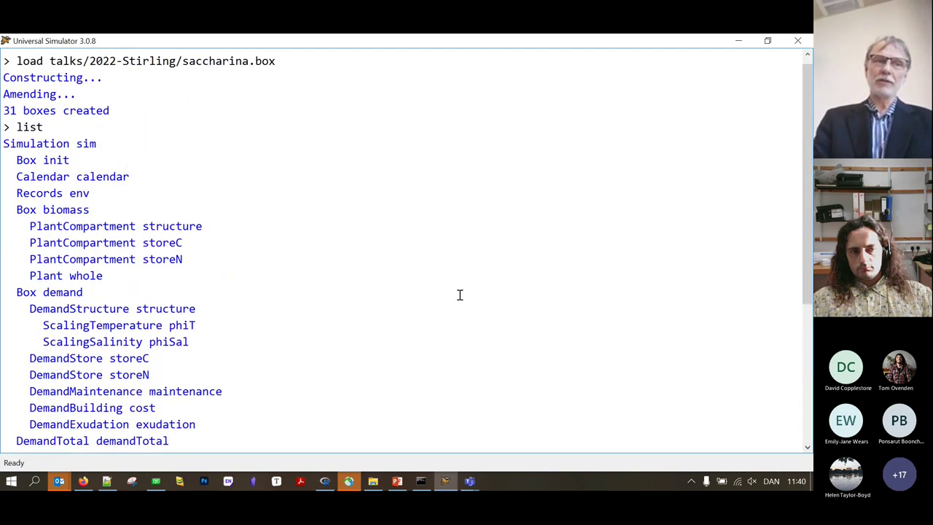
{"action": "scroll", "coordinate": [460, 295], "scroll_direction": "down", "scroll_amount": 4}
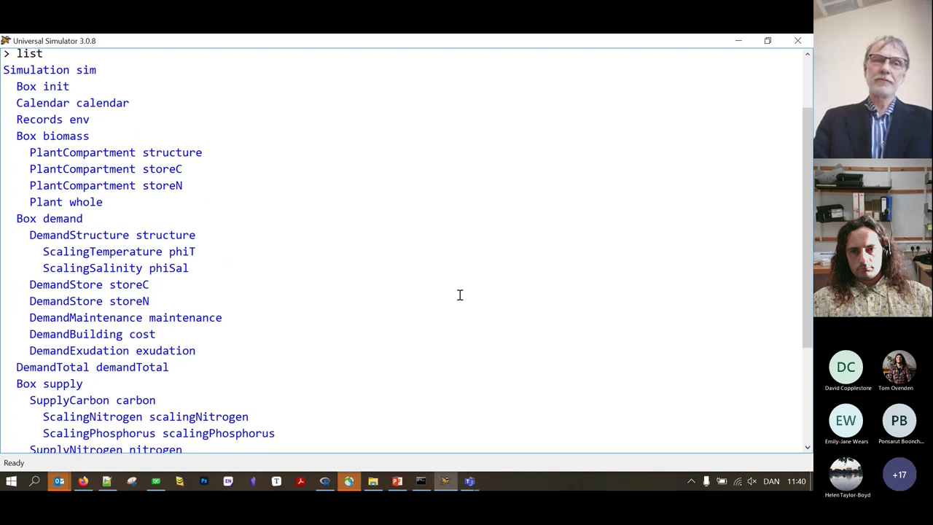
{"action": "double_click", "coordinate": [97, 101]}
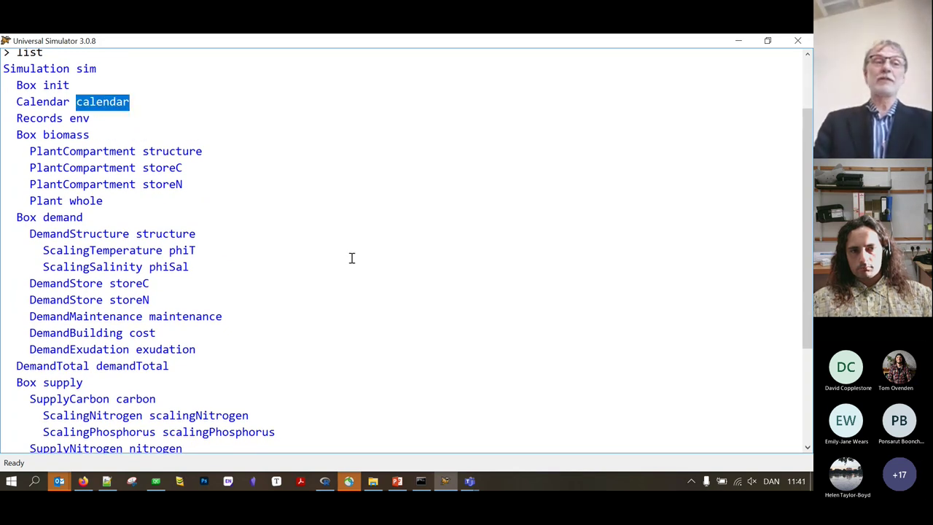
{"action": "scroll", "coordinate": [352, 258], "scroll_direction": "down", "scroll_amount": 1}
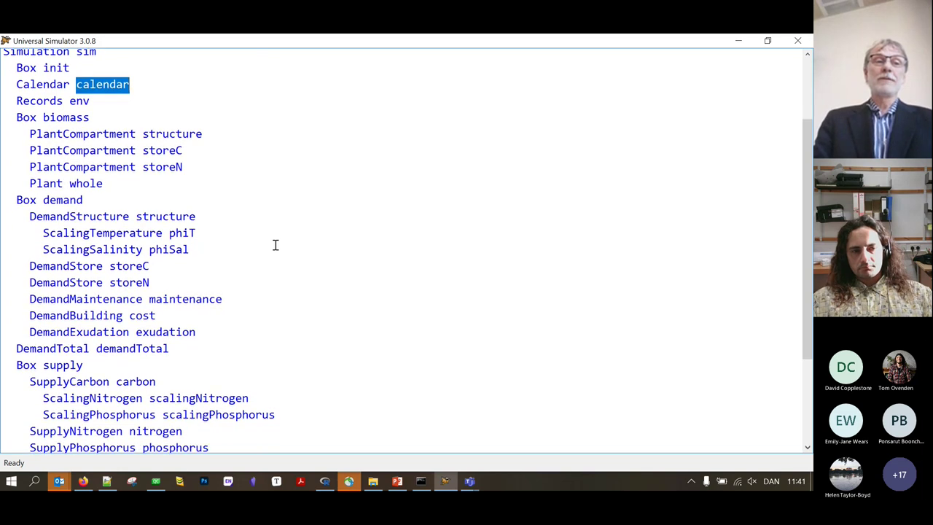
{"action": "double_click", "coordinate": [79, 102]}
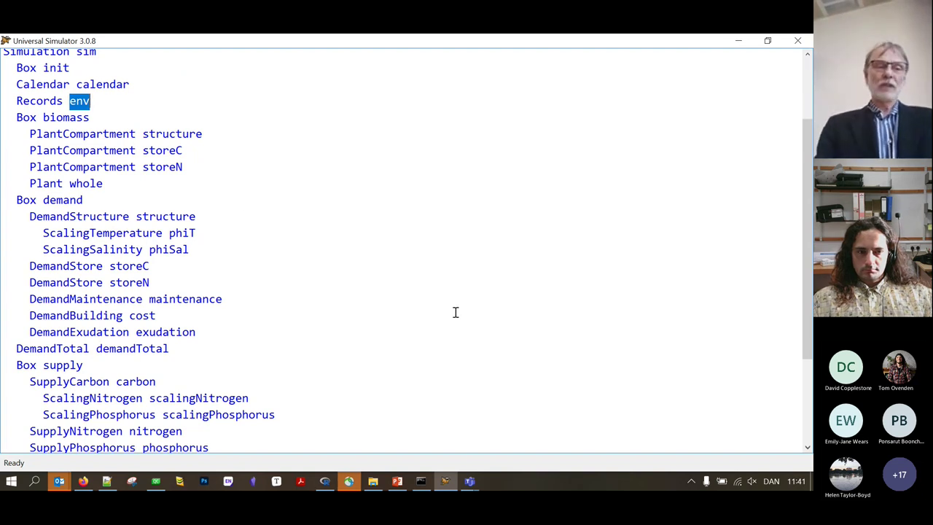
Run saccharina and paste the R snippet to plot Biomass, ConcC, ConcN and ConcP against date.
{"action": "key", "text": "Return"}
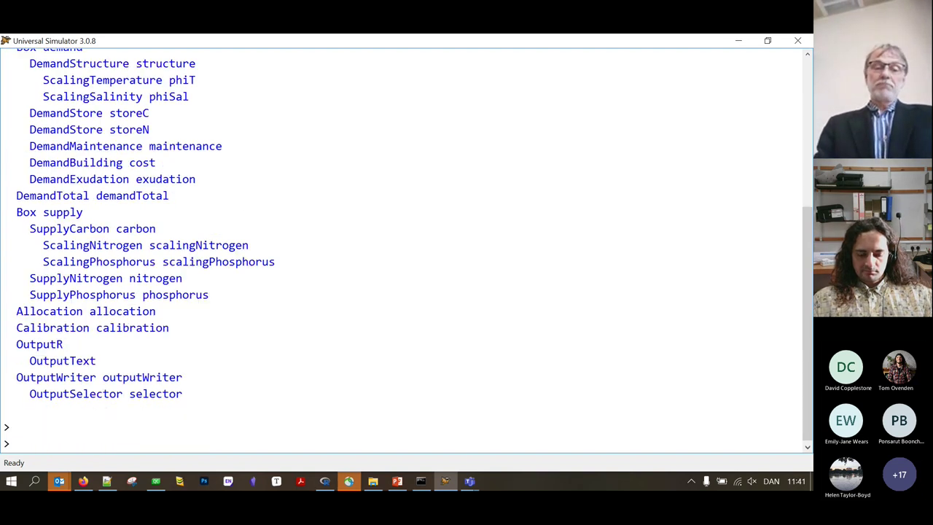
{"action": "type", "text": "run"}
{"action": "key", "text": "Return"}
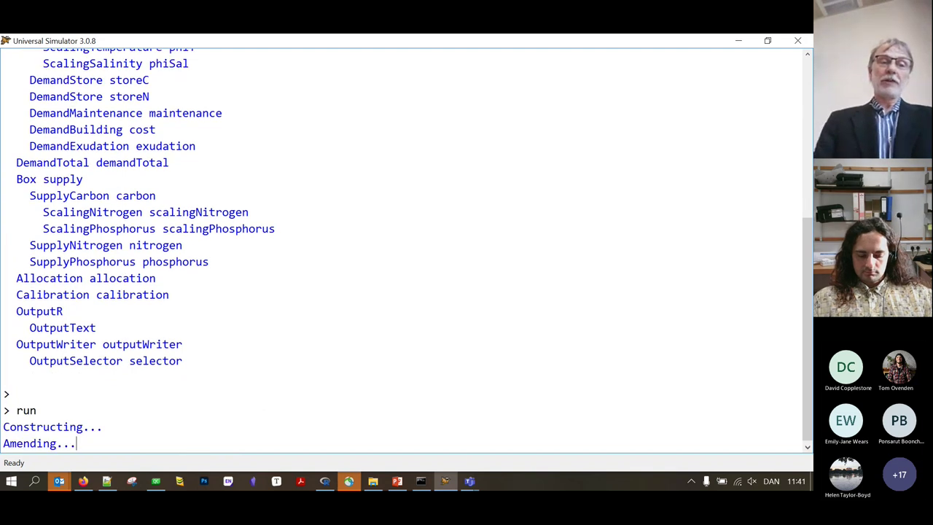
{"action": "key", "text": "alt+Tab"}
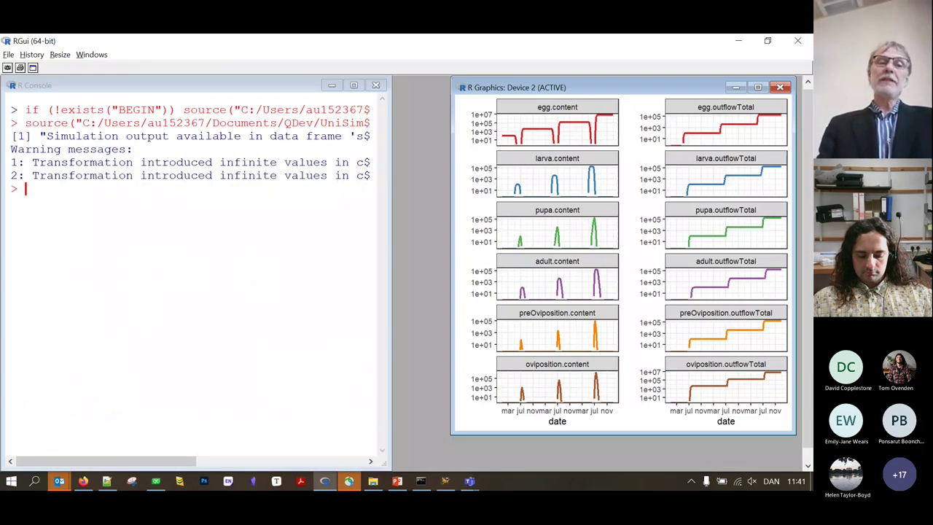
{"action": "left_click", "coordinate": [226, 330]}
{"action": "key", "text": "ctrl+v"}
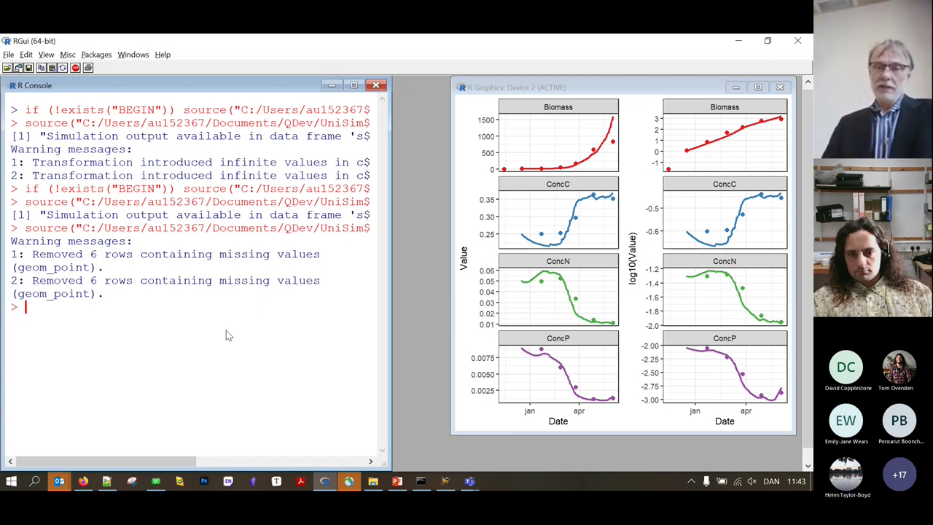
Load the crop-aphid-model-ua.box script in Universal Simulator.
{"action": "key", "text": "alt+Tab"}
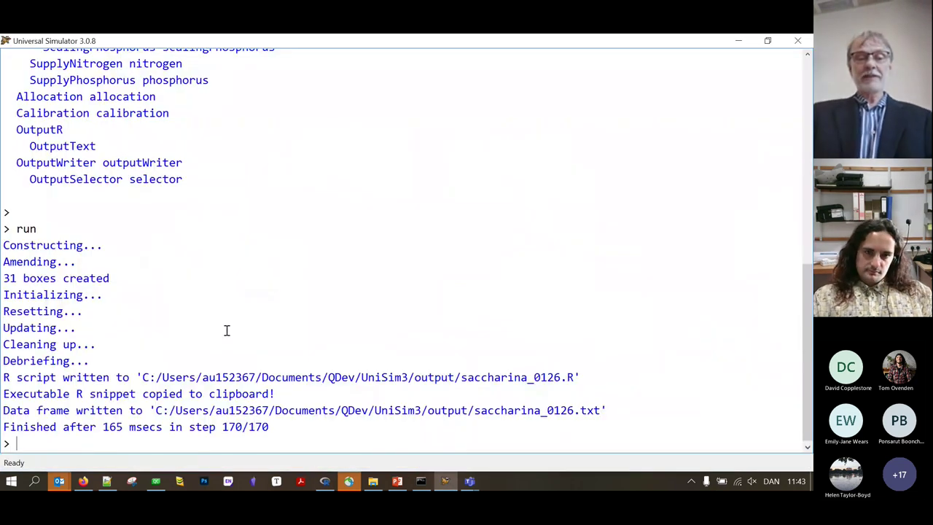
{"action": "type", "text": "loist"}
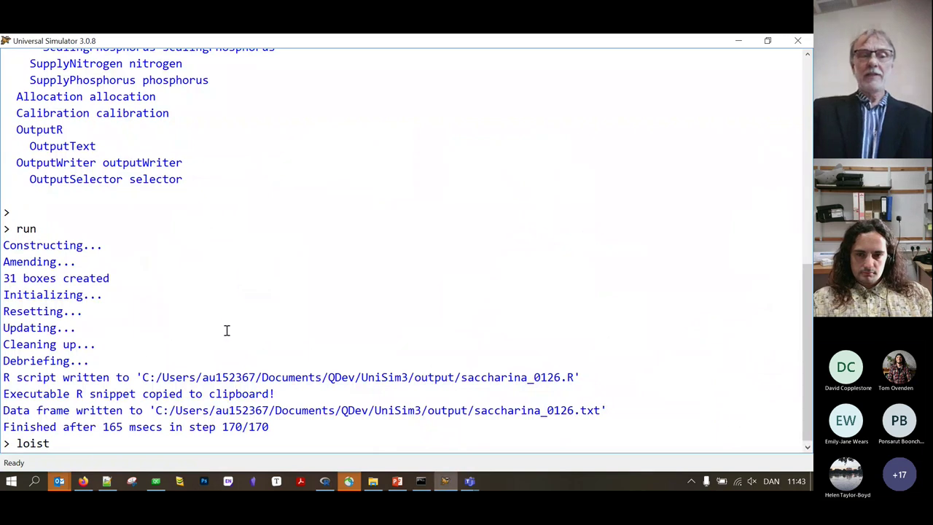
{"action": "key", "text": "BackSpace"}
{"action": "key", "text": "BackSpace"}
{"action": "key", "text": "BackSpace"}
{"action": "key", "text": "BackSpace"}
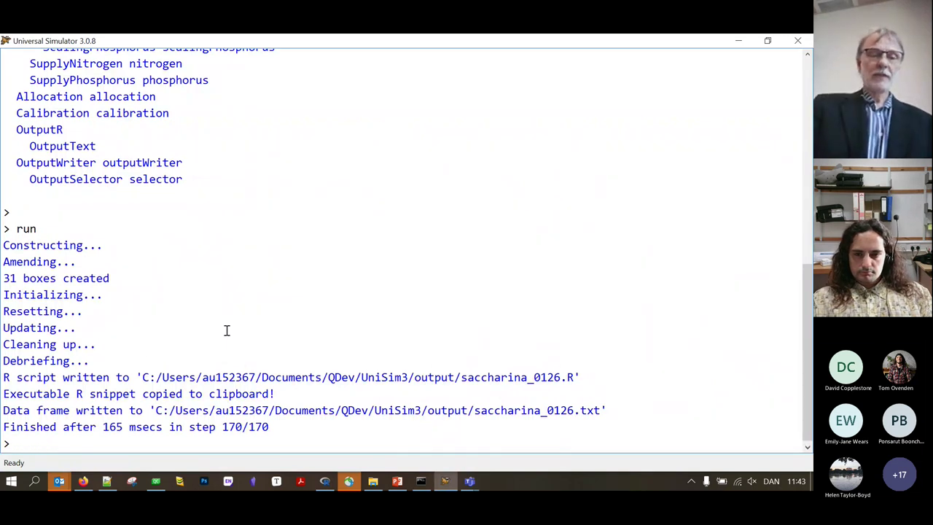
{"action": "type", "text": "oad"}
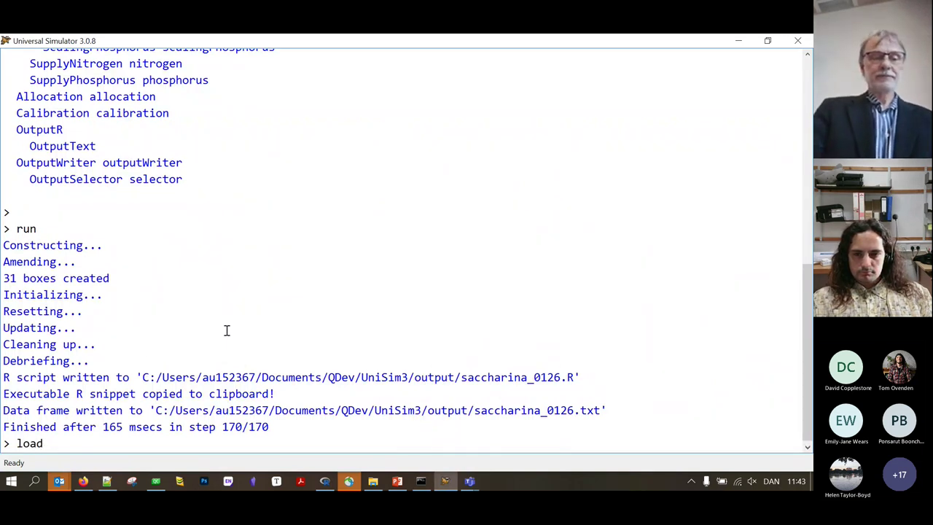
{"action": "key", "text": "Return"}
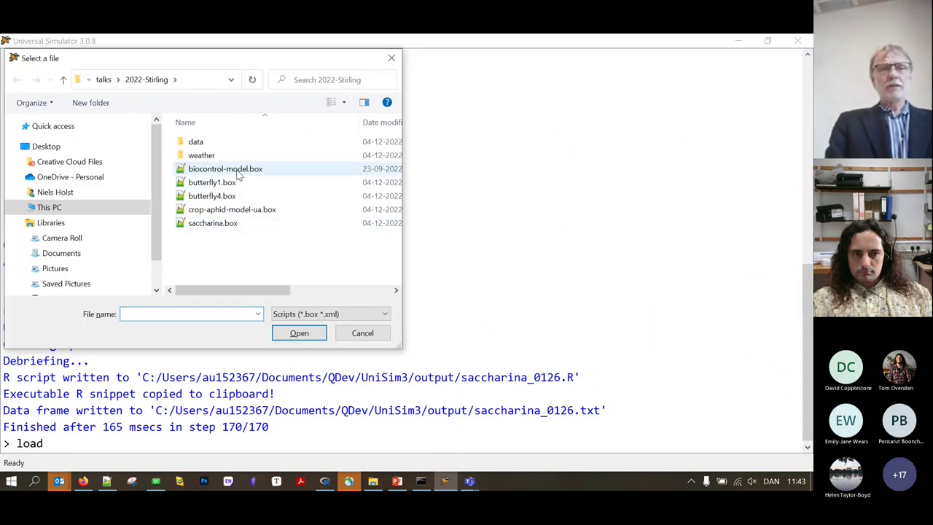
{"action": "left_click", "coordinate": [241, 210]}
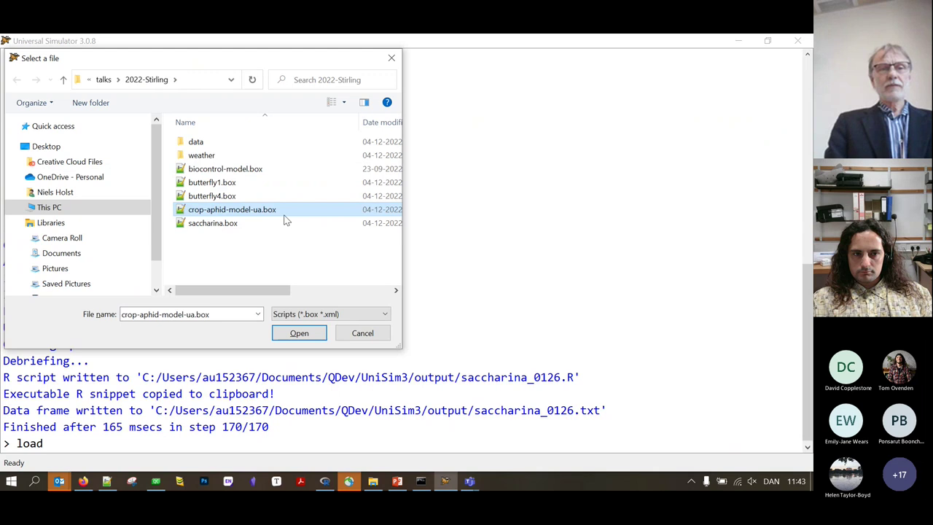
{"action": "left_click", "coordinate": [299, 333]}
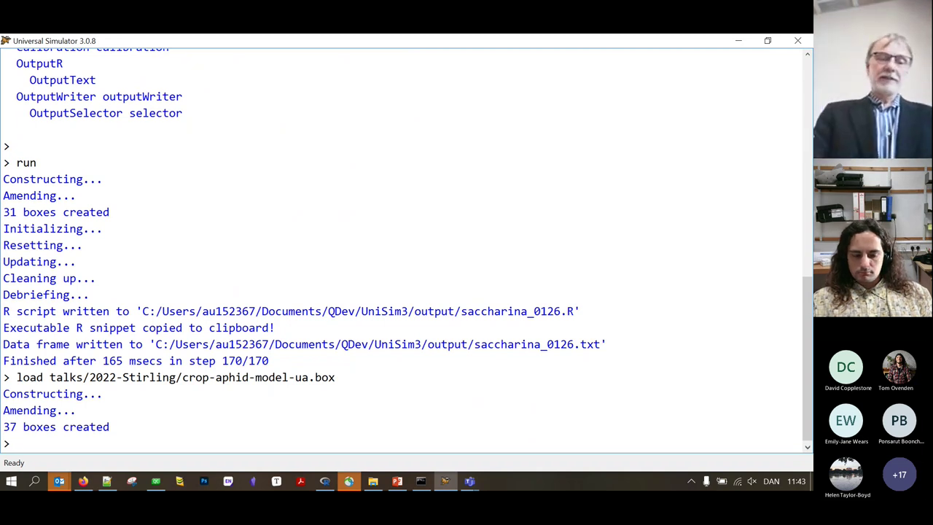
Run the crop-aphid model through 30 iterations, writing crop-aphid-model-ua_0003.R and .txt.
{"action": "type", "text": "run"}
{"action": "key", "text": "Return"}
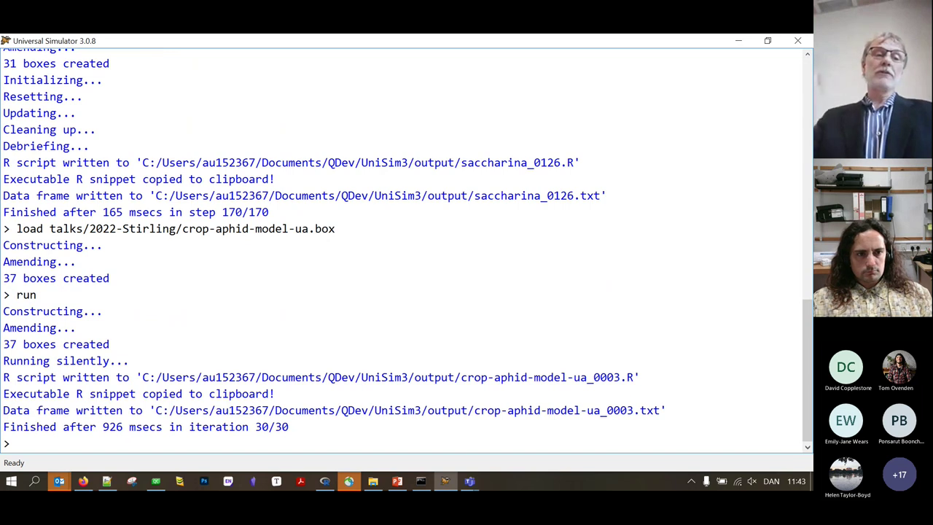
{"action": "key", "text": "alt+Tab"}
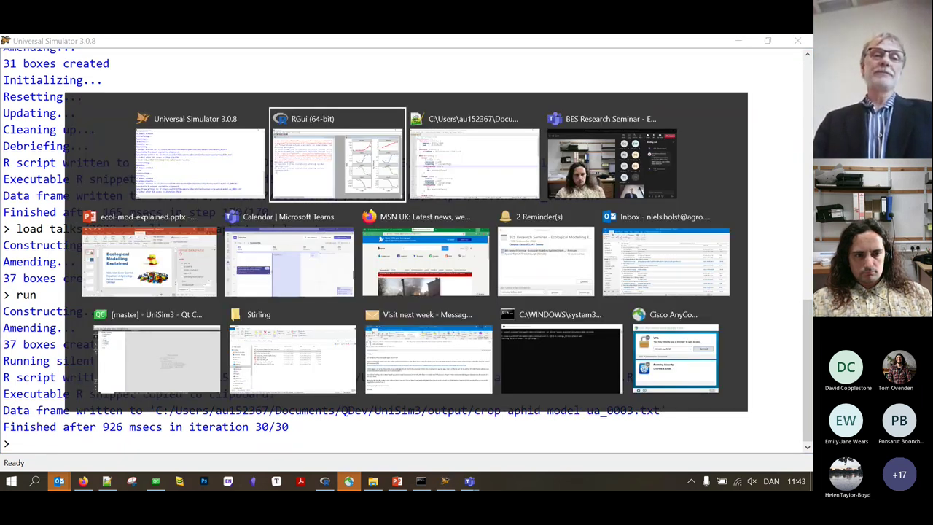
Paste and run the source(...) snippet to plot nymph and adult aphid curves, April to September.
{"action": "type", "text": "source(\"C:/Users/au152367/Documents/QDev/UniSim3/"}
{"action": "key", "text": "Return"}
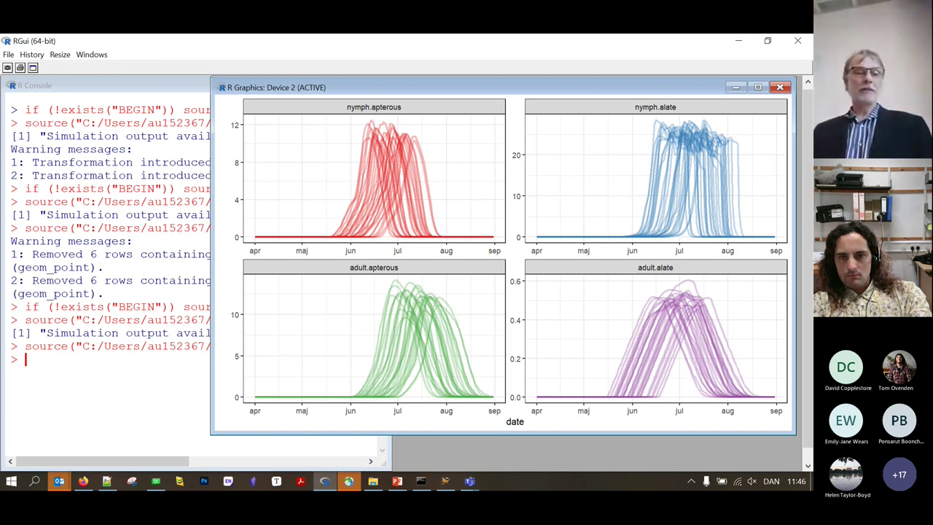
Load the biocontrol-model.box script in Universal Simulator.
{"action": "key", "text": "alt+Tab"}
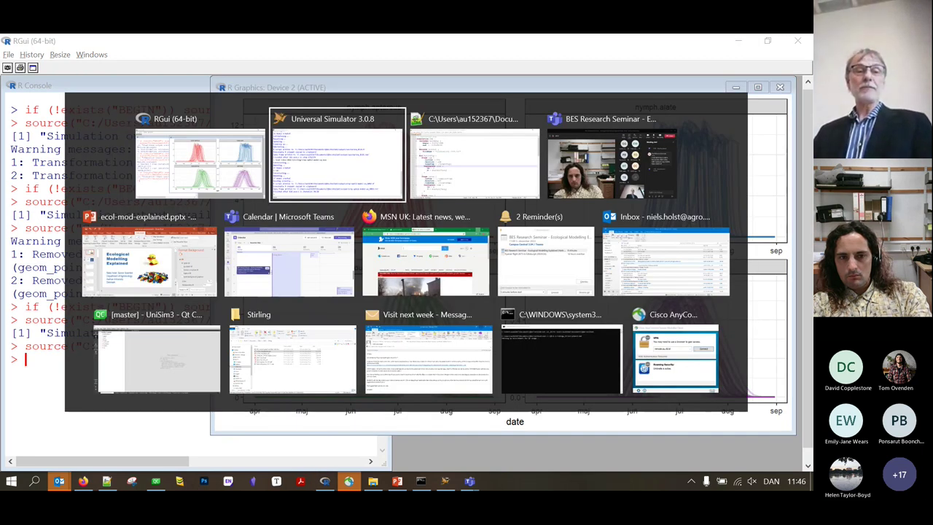
{"action": "type", "text": "load"}
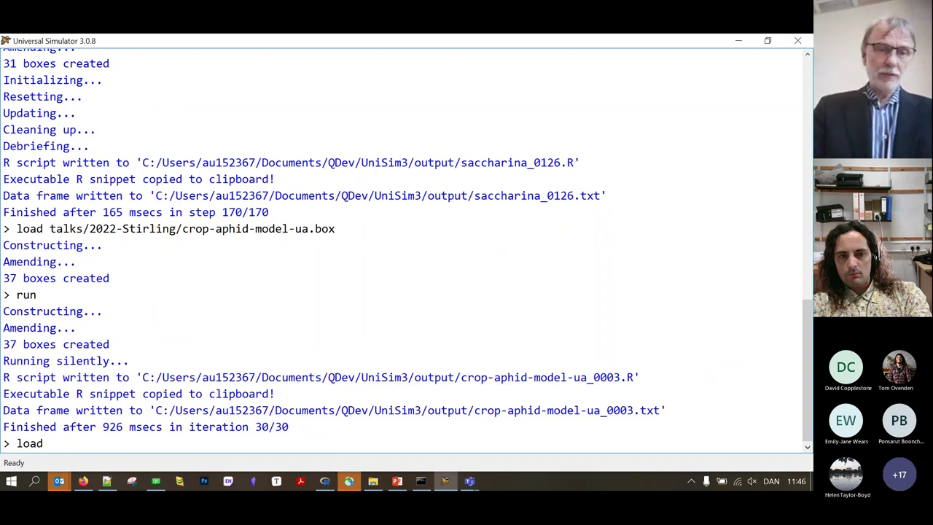
{"action": "key", "text": "Return"}
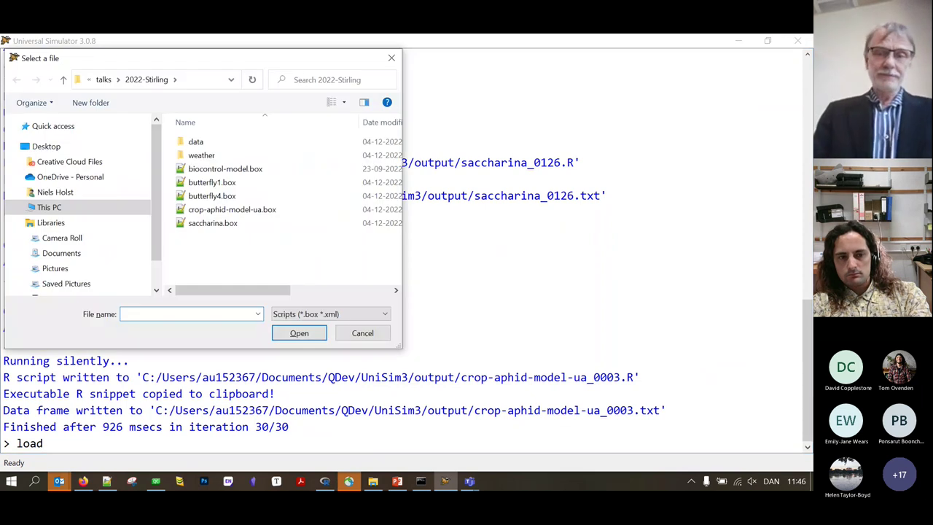
{"action": "left_click", "coordinate": [244, 178]}
{"action": "left_click", "coordinate": [242, 169]}
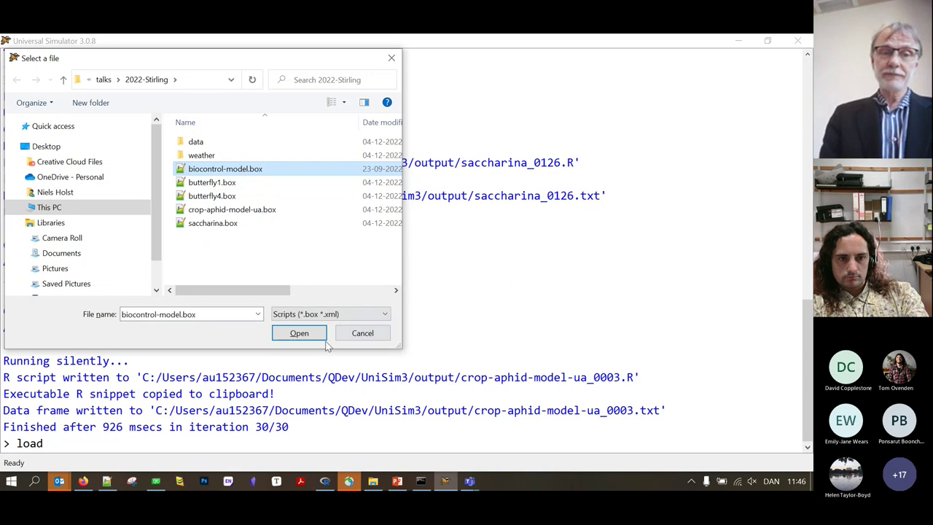
{"action": "left_click", "coordinate": [299, 332]}
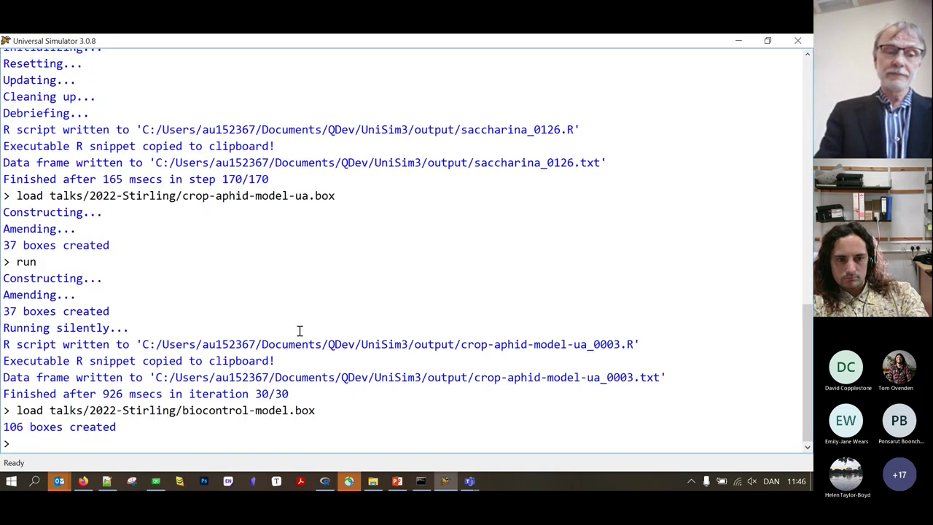
Run the biocontrol model through 30 iterations, producing 106 boxes and biocontrol-model_0003 files.
{"action": "type", "text": "run"}
{"action": "key", "text": "Return"}
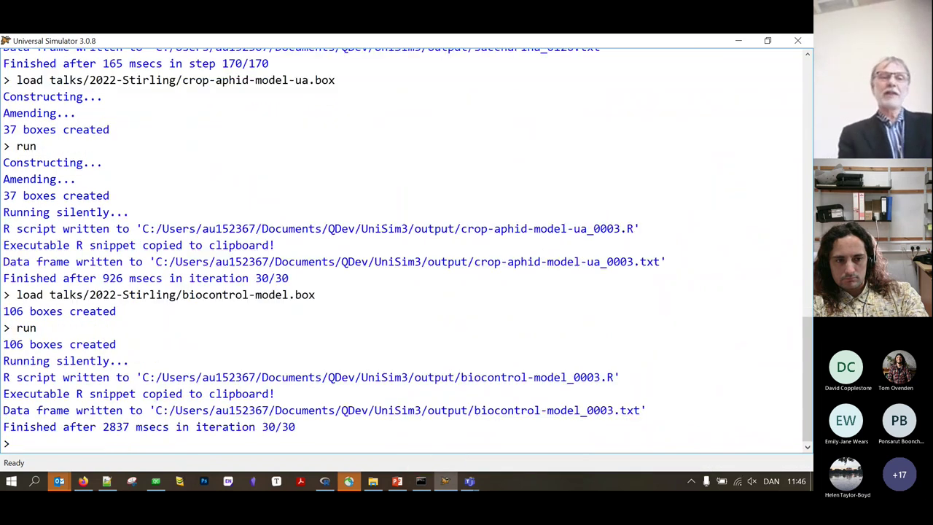
{"action": "double_click", "coordinate": [269, 427]}
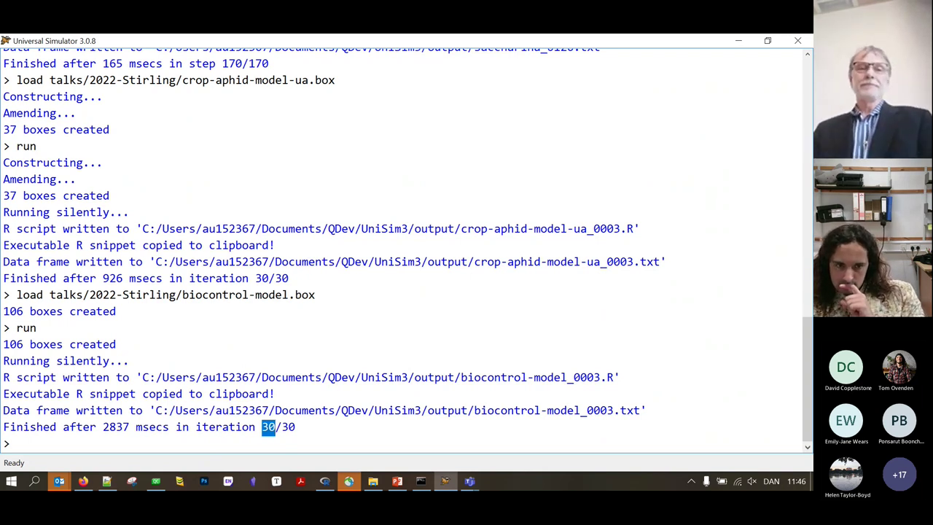
Paste and run the source(...) snippet in the R Console to plot the biocontrol output in nine panels.
{"action": "key", "text": "alt+Tab"}
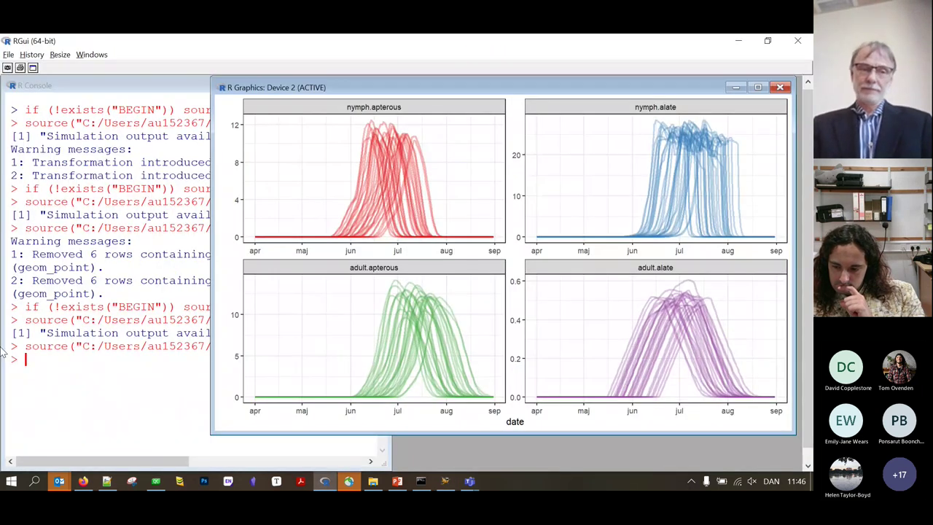
{"action": "left_click", "coordinate": [65, 388]}
{"action": "key", "text": "ctrl+v"}
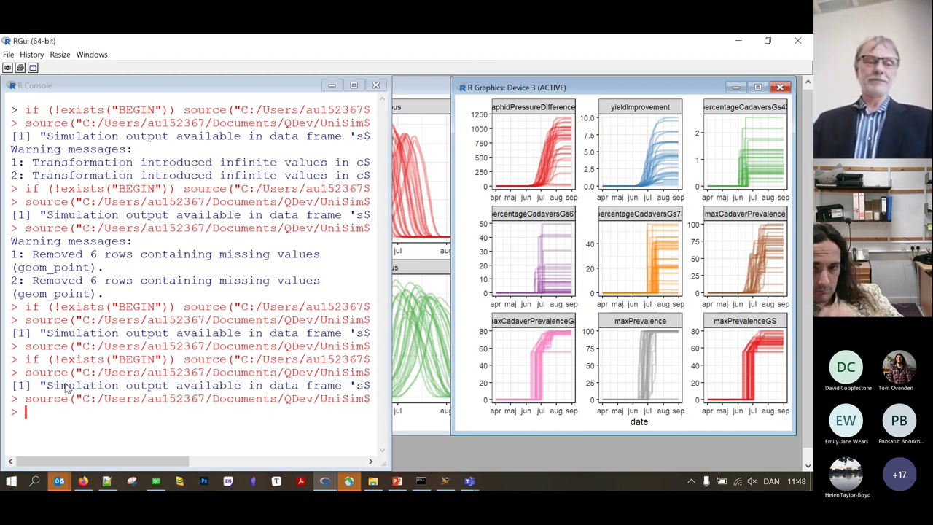
Open the Docs page of the Ecological Modelling Laboratory site in Firefox.
{"action": "key", "text": "alt+Tab"}
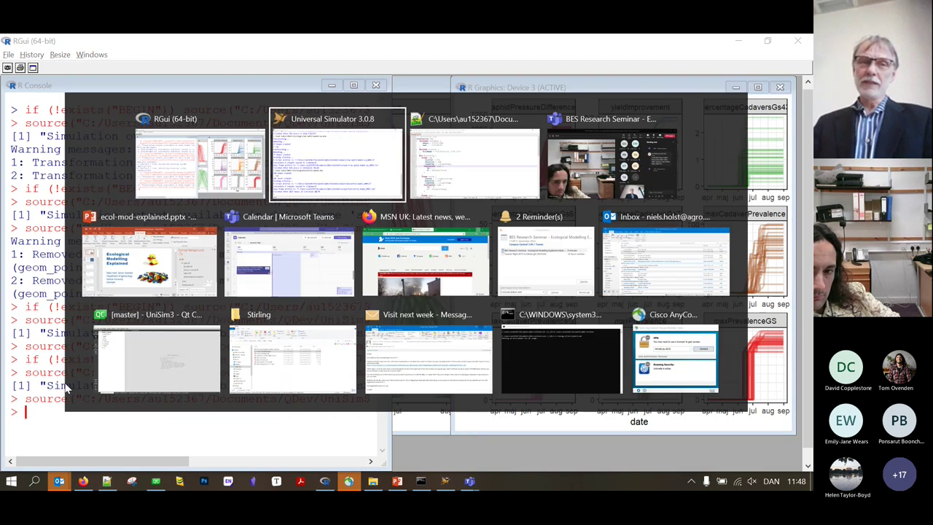
{"action": "key", "text": "alt+Tab"}
{"action": "key", "text": "alt+Tab"}
{"action": "key", "text": "alt+Tab"}
{"action": "key", "text": "alt+Tab"}
{"action": "key", "text": "alt+Tab"}
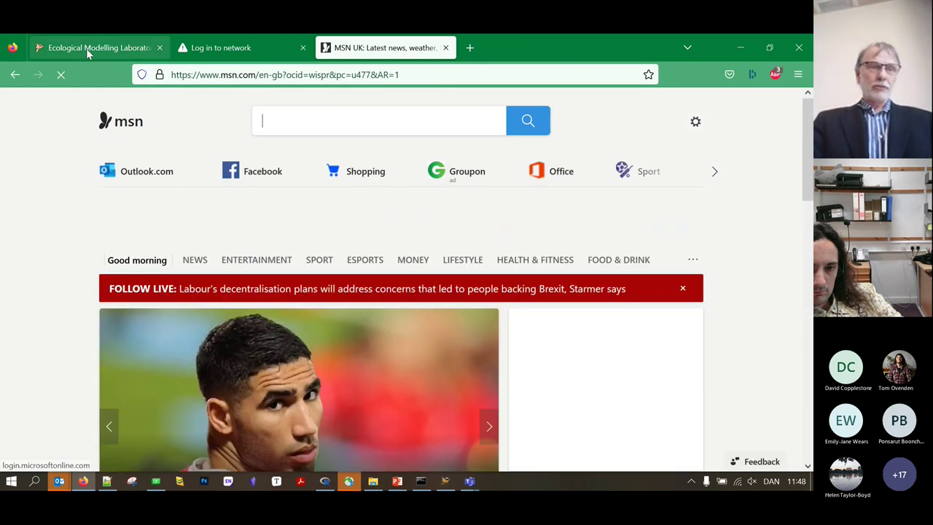
{"action": "left_click", "coordinate": [88, 48]}
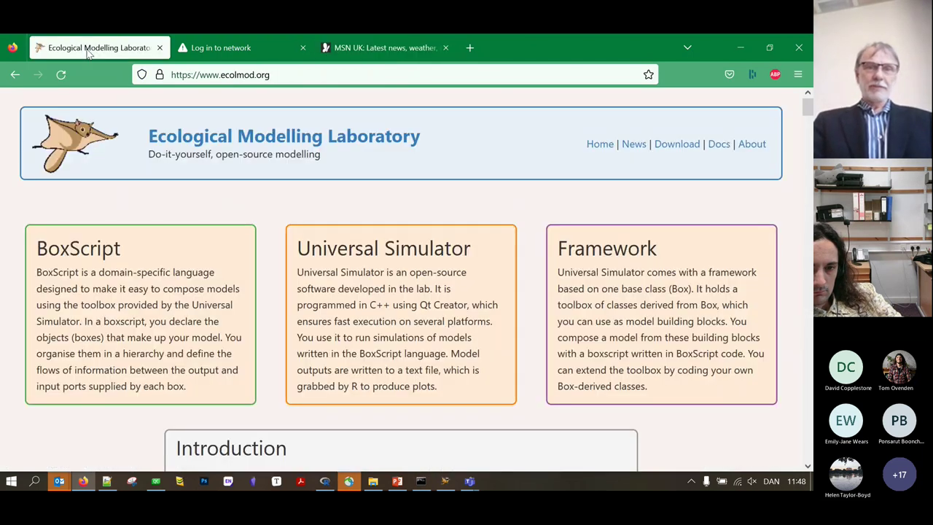
{"action": "left_click", "coordinate": [722, 147]}
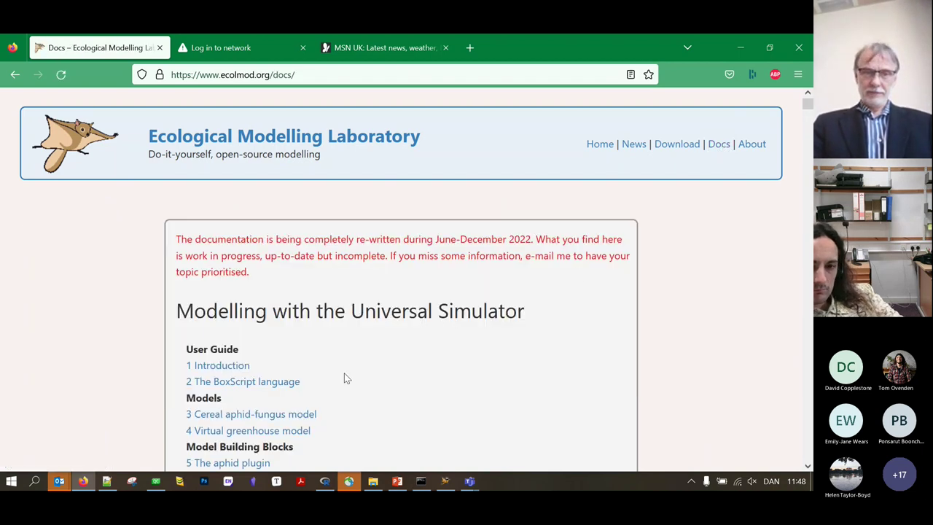
Open the Figure 6 image from the Cereal aphid-fungus model chapter and zoom to 150%.
{"action": "left_click", "coordinate": [280, 414]}
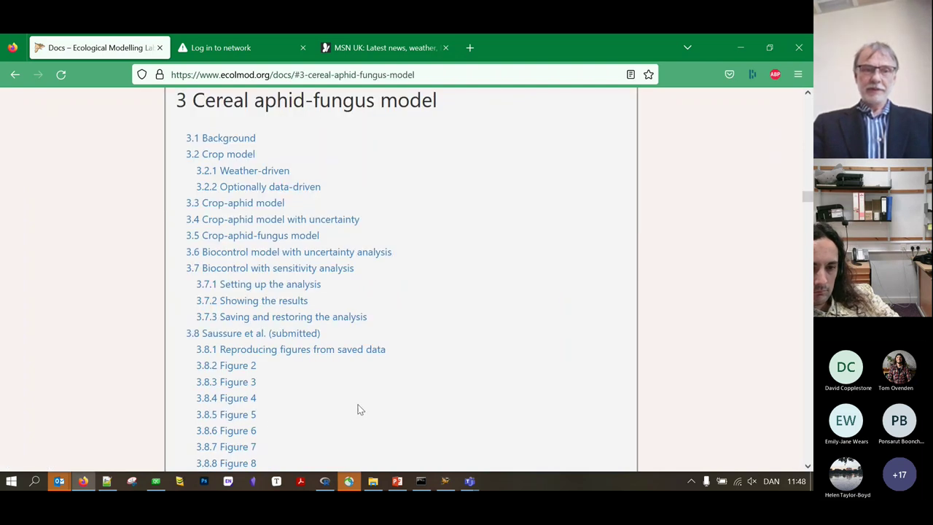
{"action": "scroll", "coordinate": [358, 408], "scroll_direction": "down", "scroll_amount": 1}
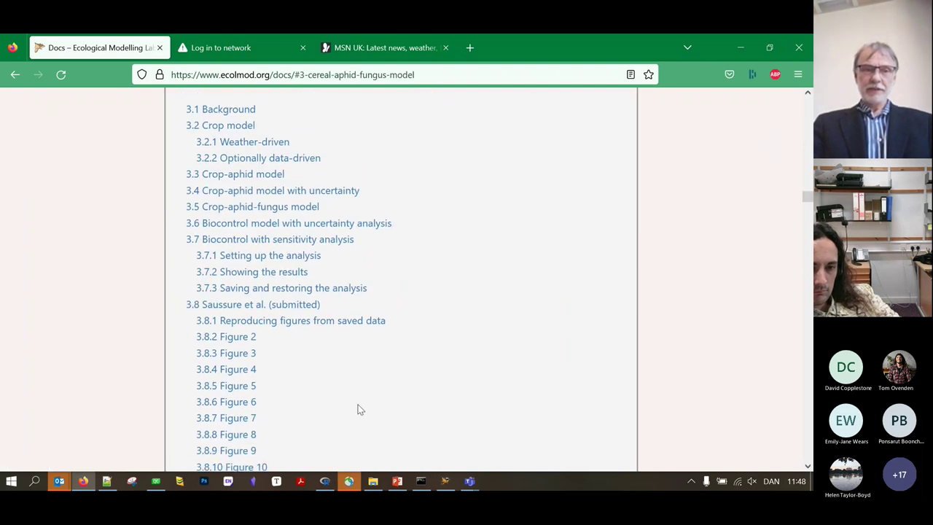
{"action": "left_click", "coordinate": [237, 403]}
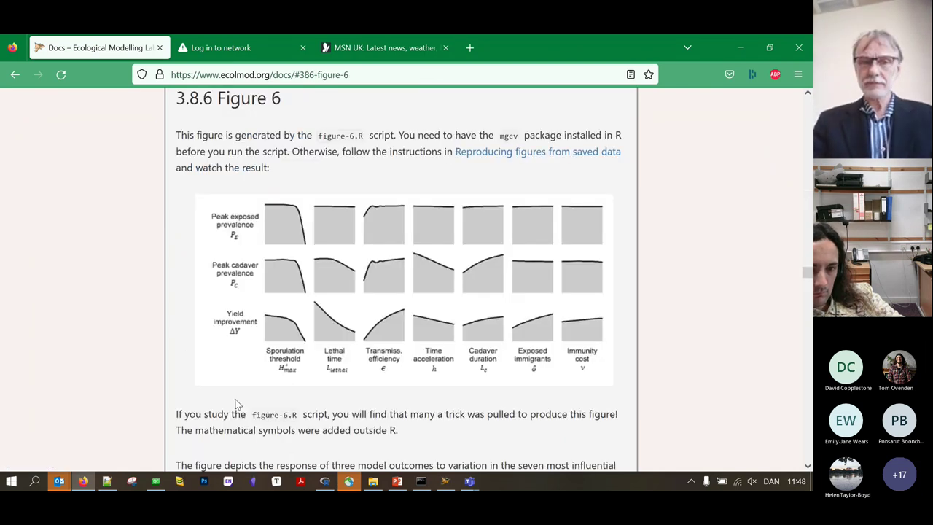
{"action": "left_click", "coordinate": [390, 315]}
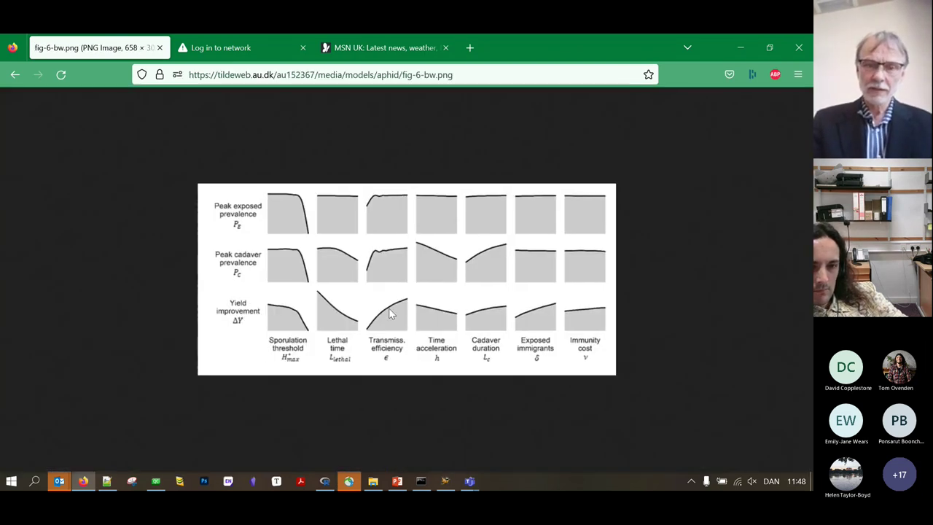
{"action": "key", "text": "ctrl+plus"}
{"action": "key", "text": "ctrl+plus"}
{"action": "key", "text": "ctrl+plus"}
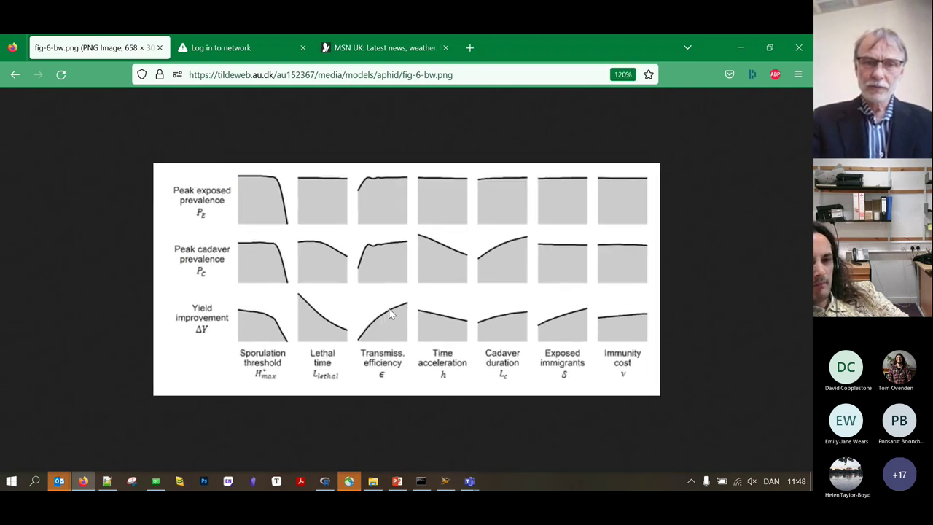
{"action": "key", "text": "ctrl+plus"}
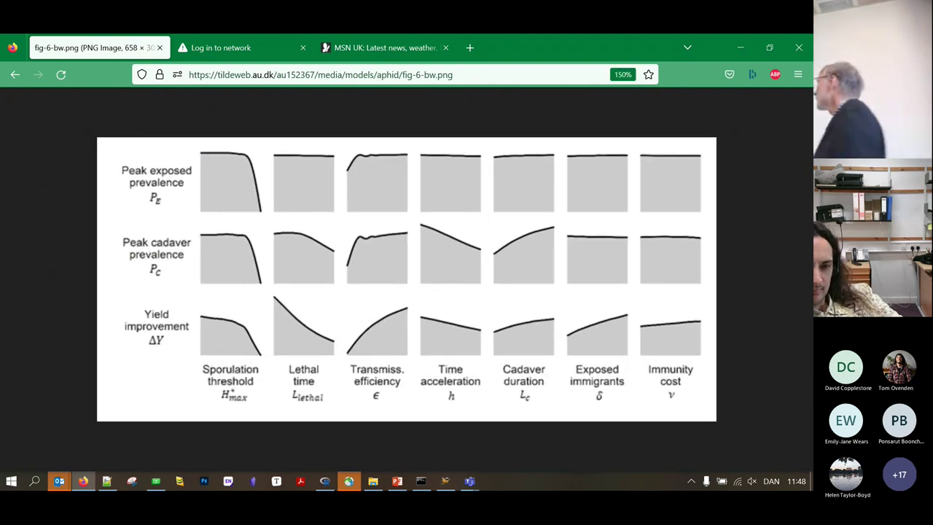